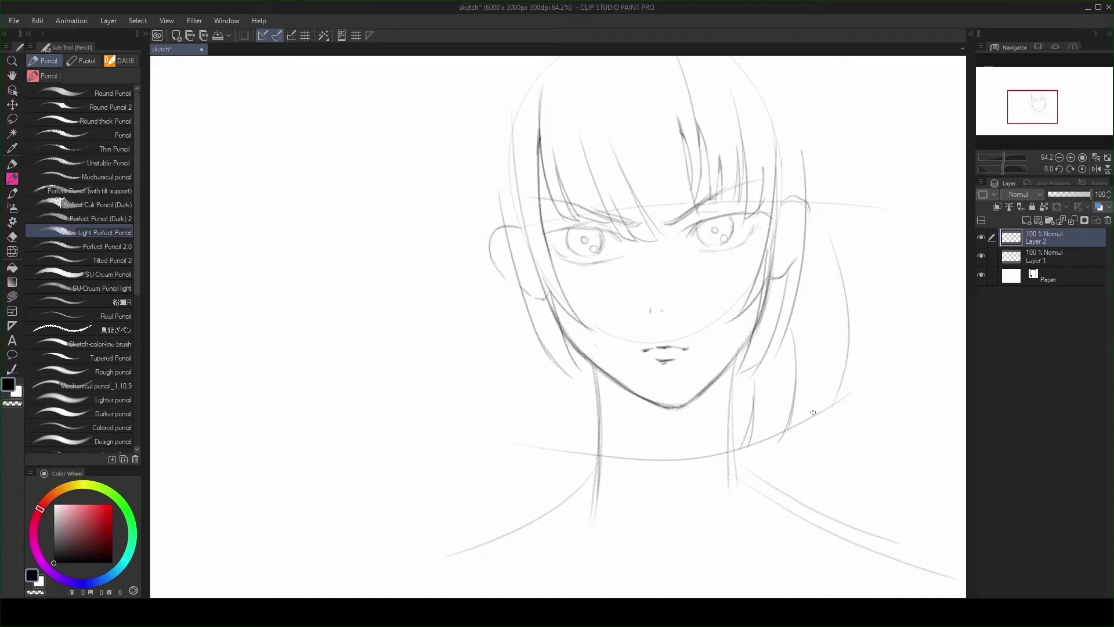
- Sketch light pencil hair strands hanging on both sides of the face, from ear level down past the jaw
{"action": "left_click_drag", "start_coordinate": [813, 412], "coordinate": [830, 408]}
{"action": "left_click_drag", "start_coordinate": [611, 454], "coordinate": [576, 389]}
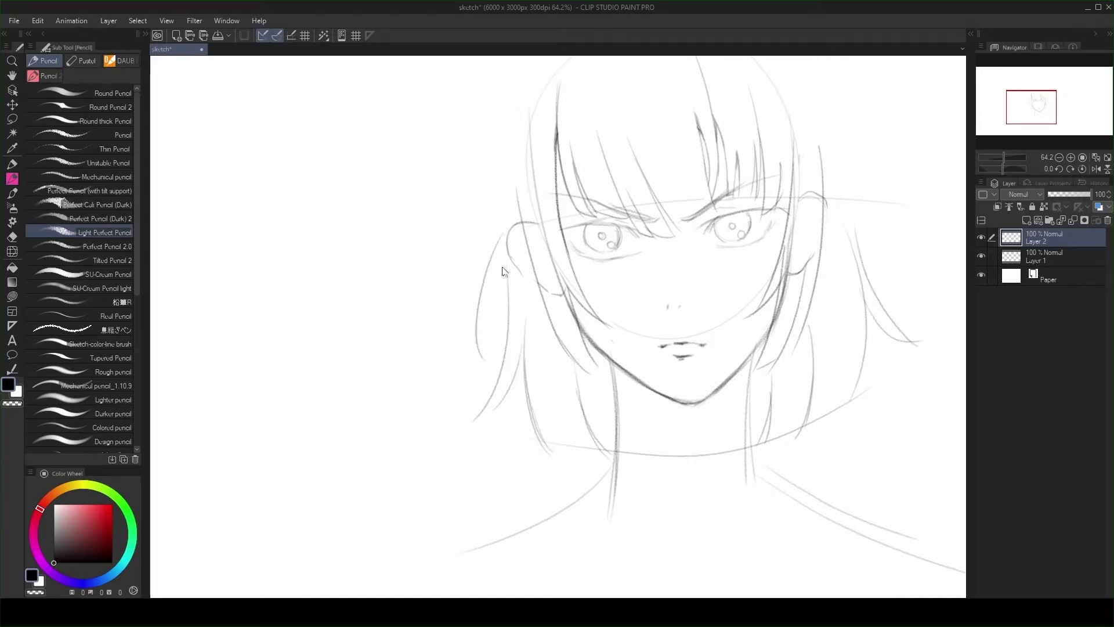
{"action": "left_click_drag", "start_coordinate": [503, 271], "coordinate": [479, 357]}
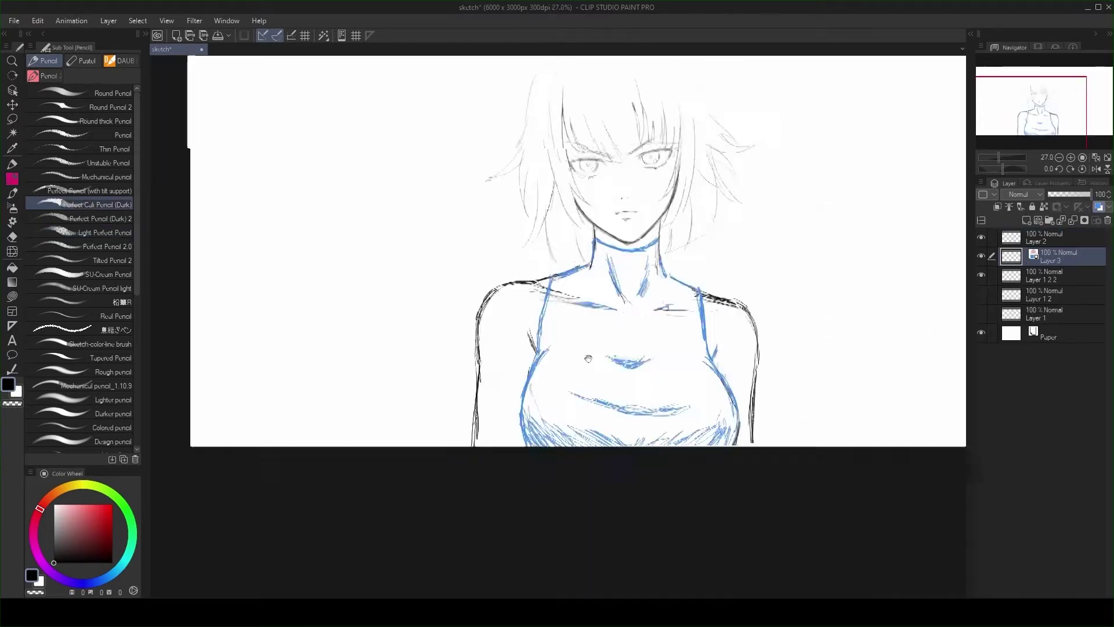
- Sketch a short blue detail line on the outer shoulder of the body sketch
{"action": "left_click_drag", "start_coordinate": [689, 239], "coordinate": [694, 263]}
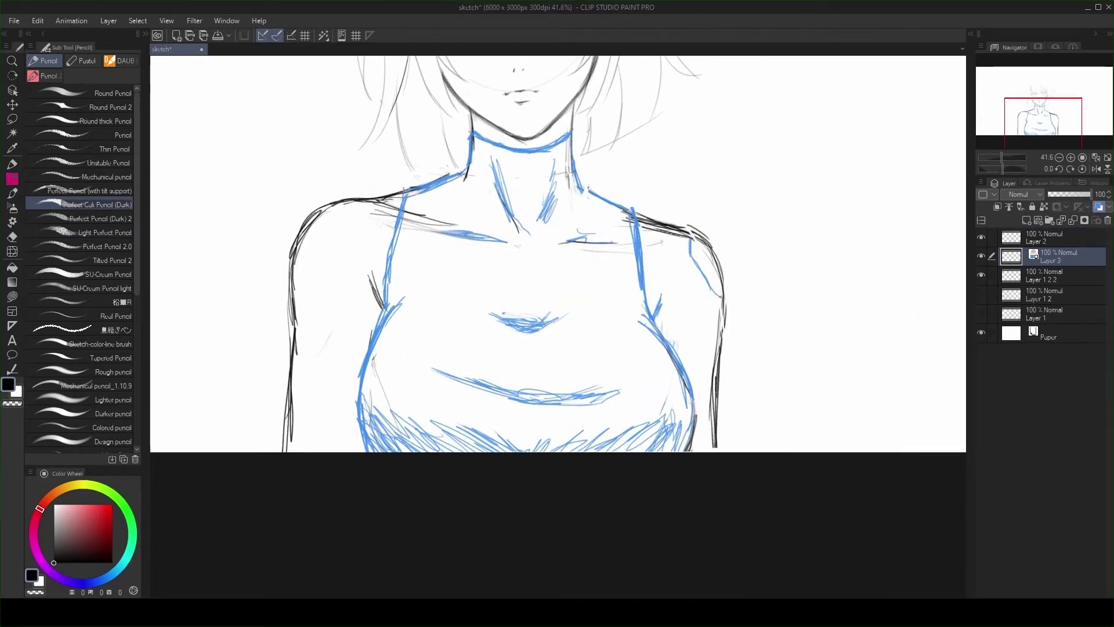
{"action": "scroll", "coordinate": [552, 207], "scroll_direction": "down", "scroll_amount": 2}
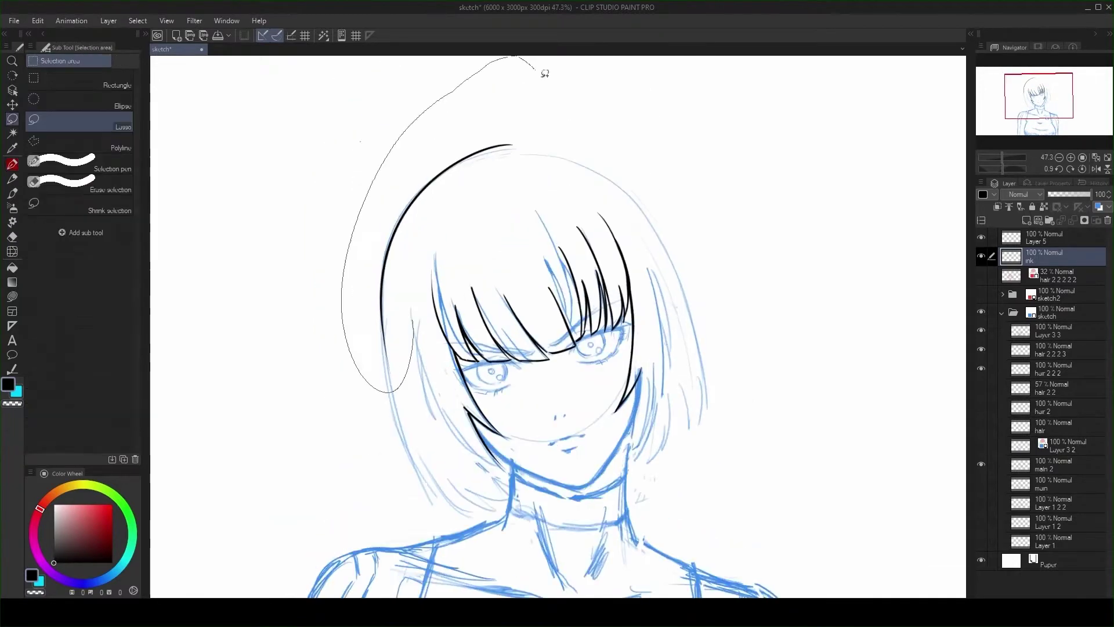
- Free-transform the lassoed upper-right section of the inked hair outline to follow the sketched head shape
{"action": "key", "text": "ctrl+shift+t"}
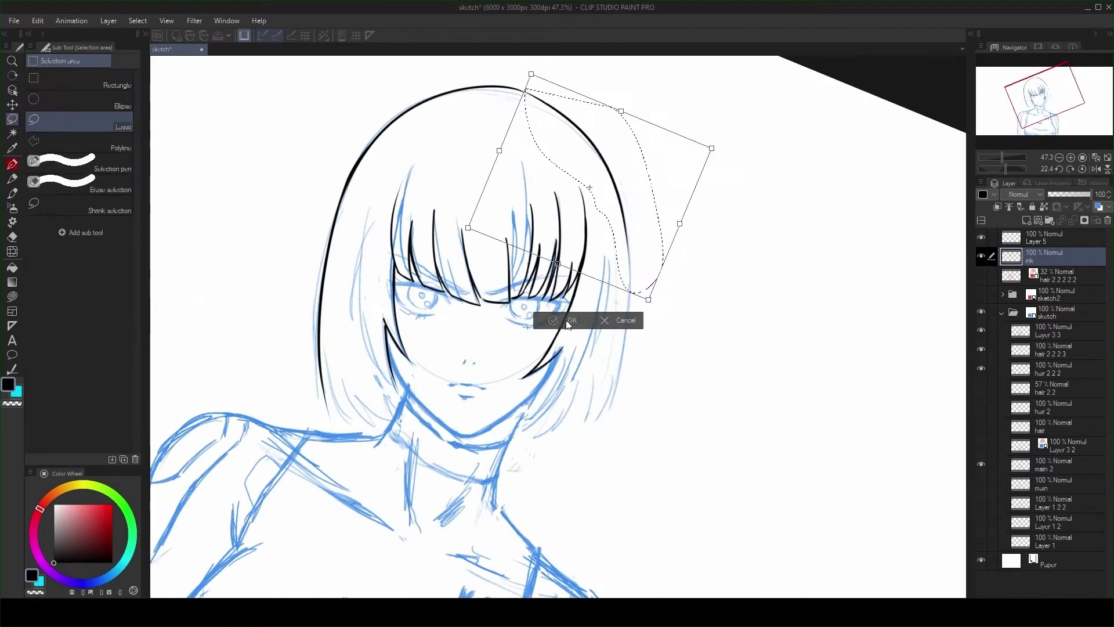
{"action": "left_click", "coordinate": [567, 321]}
{"action": "key", "text": "p"}
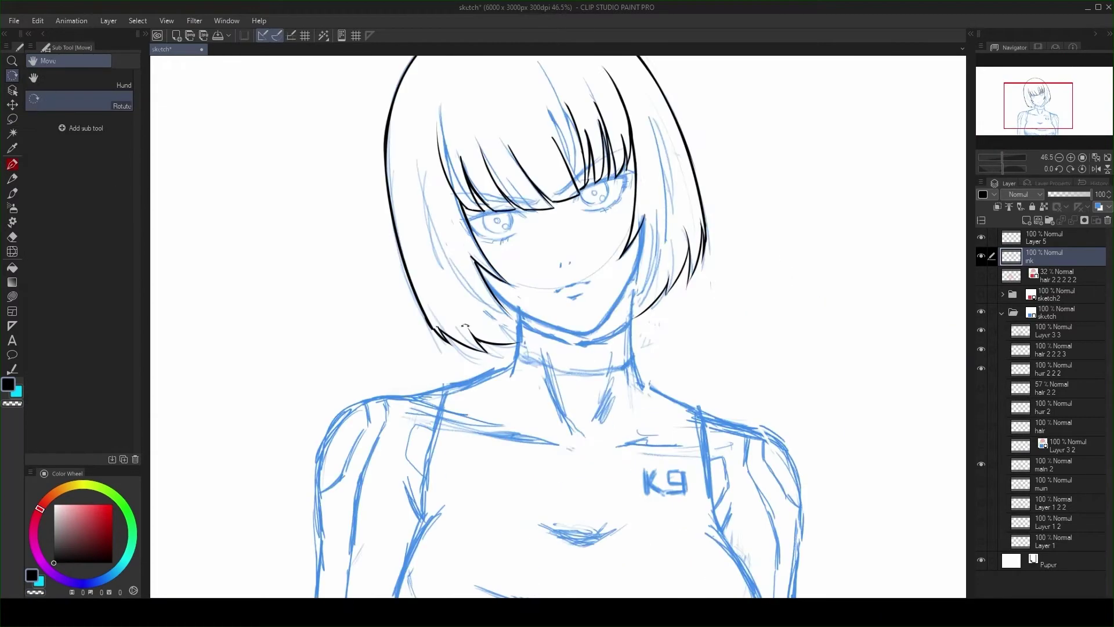
- Ink long inner hair strands along both sides of the bob, inside the hair outline
{"action": "key", "text": "space"}
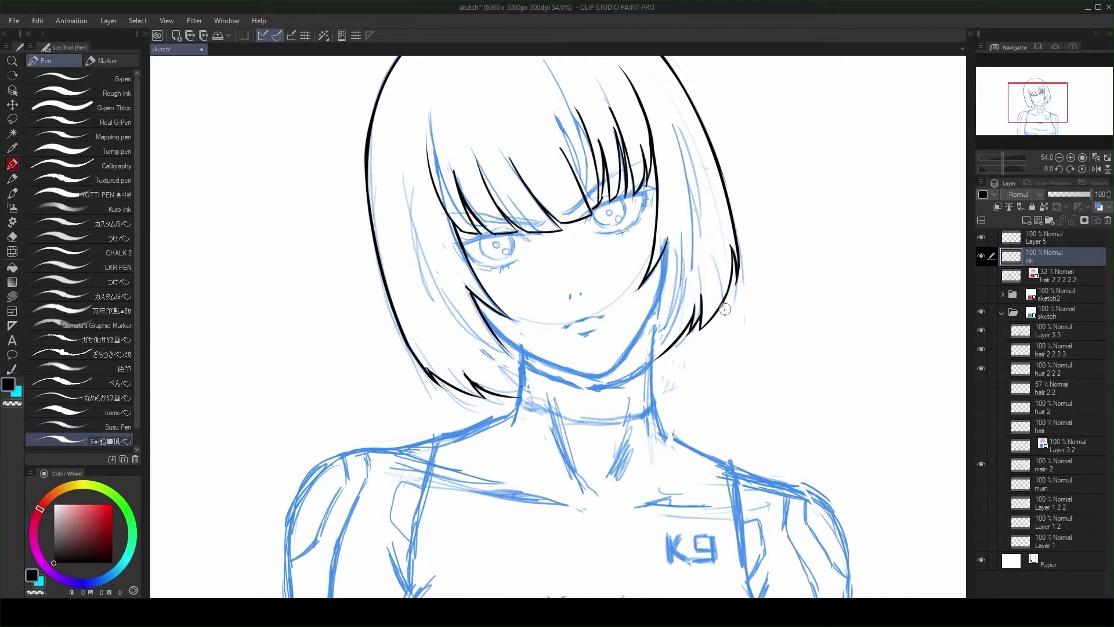
{"action": "left_click_drag", "start_coordinate": [478, 283], "coordinate": [437, 367]}
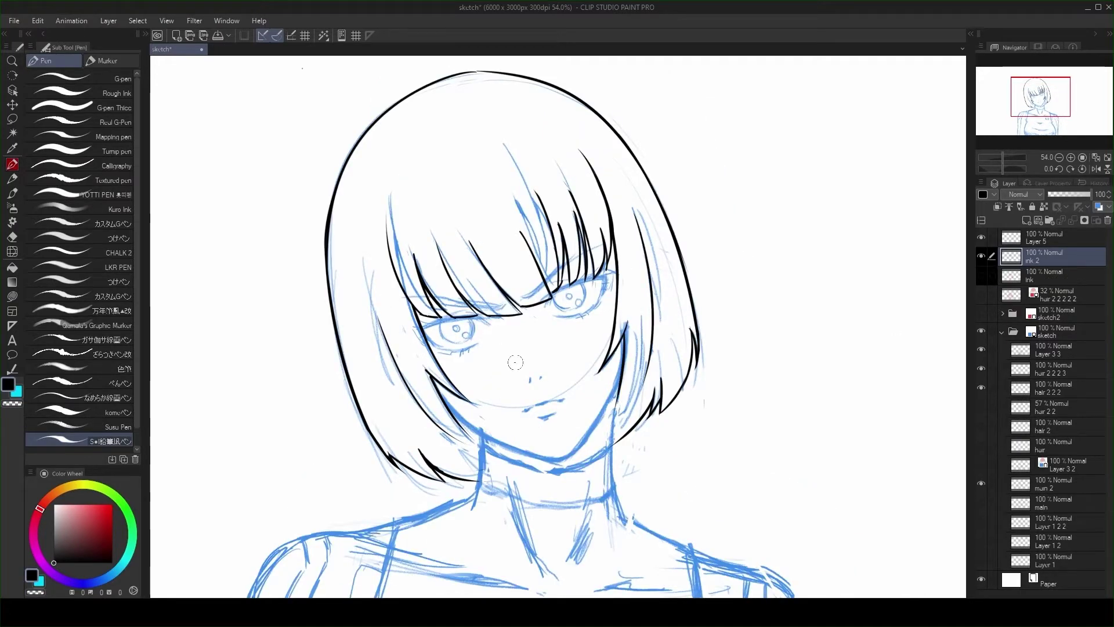
- Ink thick upper lash lines and thin lower lids on both eyes on the eyes layer
{"action": "scroll", "coordinate": [609, 183], "scroll_direction": "down", "scroll_amount": 3}
{"action": "scroll", "coordinate": [610, 183], "scroll_direction": "up", "scroll_amount": 4}
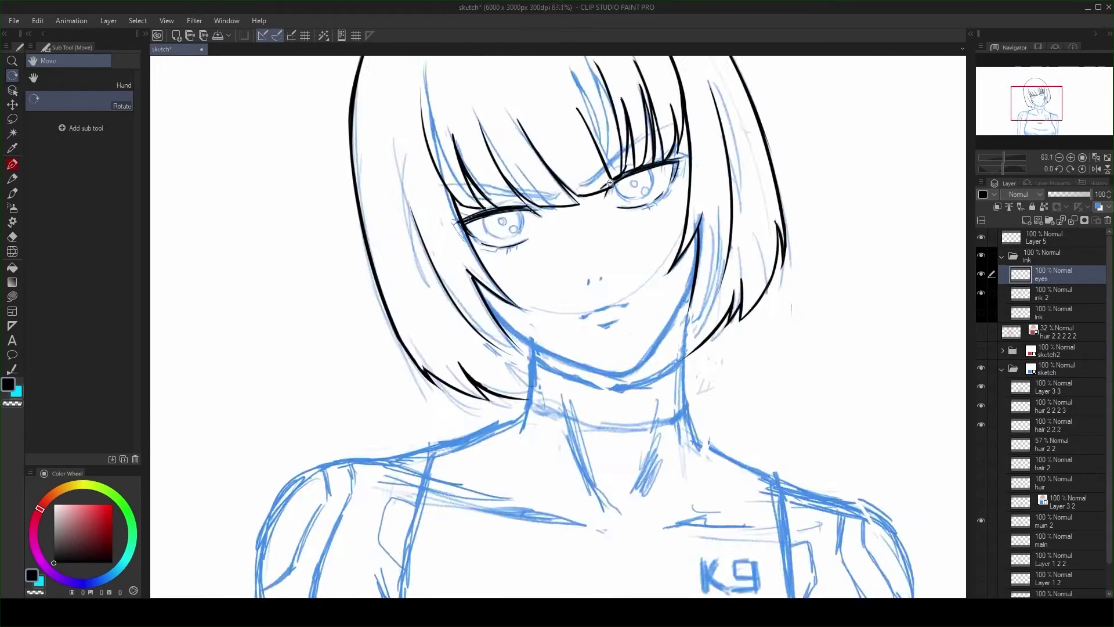
{"action": "scroll", "coordinate": [609, 182], "scroll_direction": "up", "scroll_amount": 5}
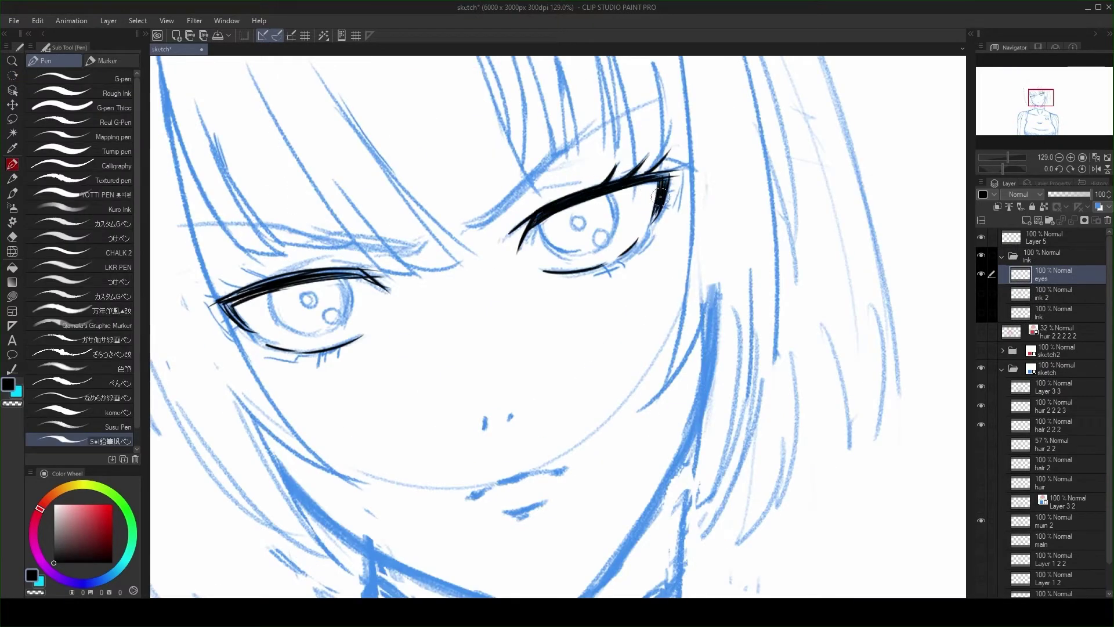
{"action": "scroll", "coordinate": [675, 185], "scroll_direction": "down", "scroll_amount": 5}
{"action": "scroll", "coordinate": [676, 185], "scroll_direction": "up", "scroll_amount": 5}
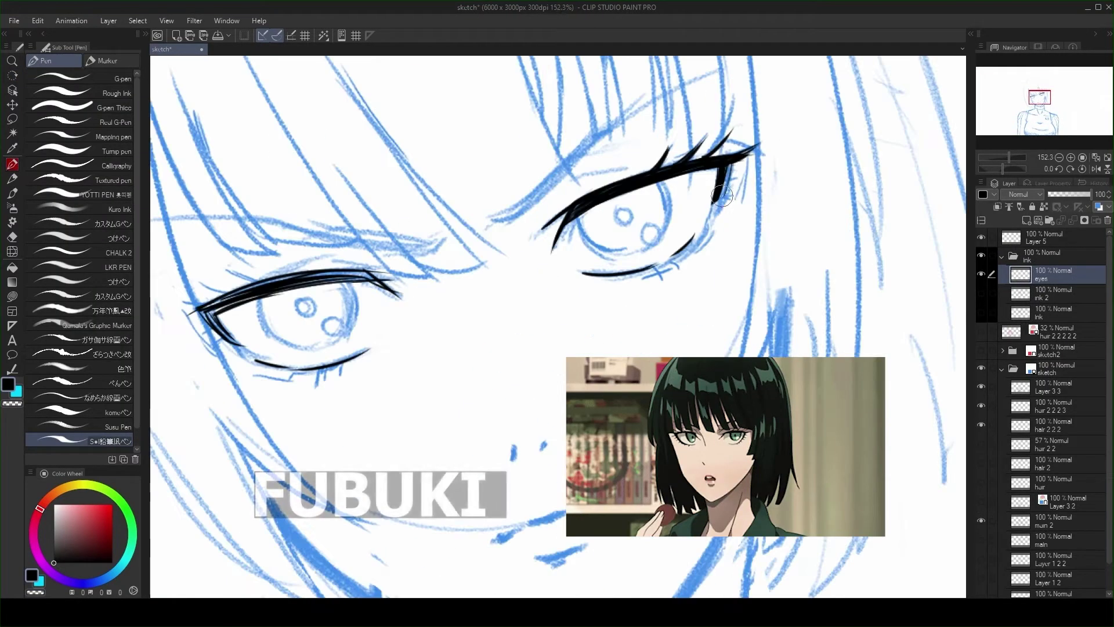
- Thicken the upper lash lines and add tapered lashes at the eye corners and along the lower lids
{"action": "scroll", "coordinate": [718, 207], "scroll_direction": "down", "scroll_amount": 1}
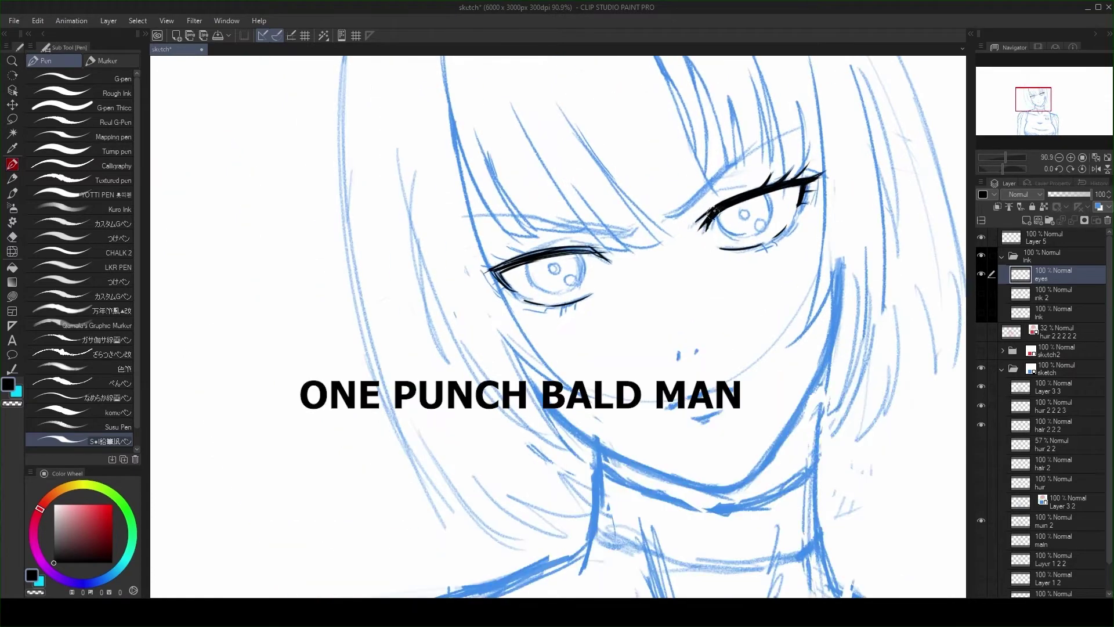
{"action": "scroll", "coordinate": [714, 212], "scroll_direction": "up", "scroll_amount": 1}
{"action": "scroll", "coordinate": [713, 212], "scroll_direction": "down", "scroll_amount": 1}
{"action": "scroll", "coordinate": [627, 218], "scroll_direction": "up", "scroll_amount": 2}
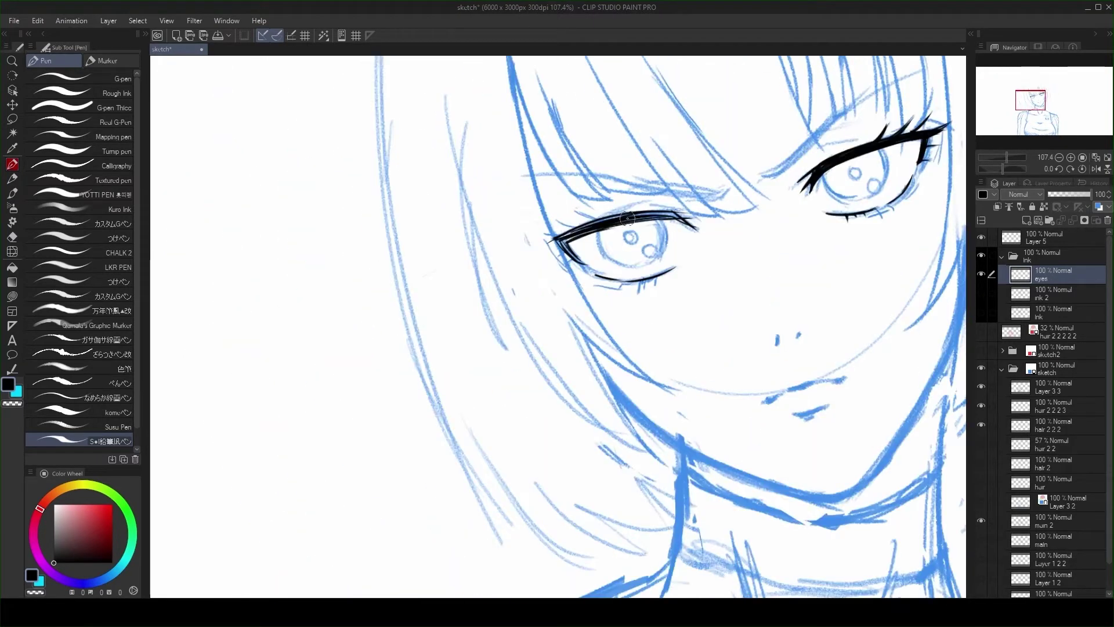
{"action": "scroll", "coordinate": [612, 219], "scroll_direction": "down", "scroll_amount": 2}
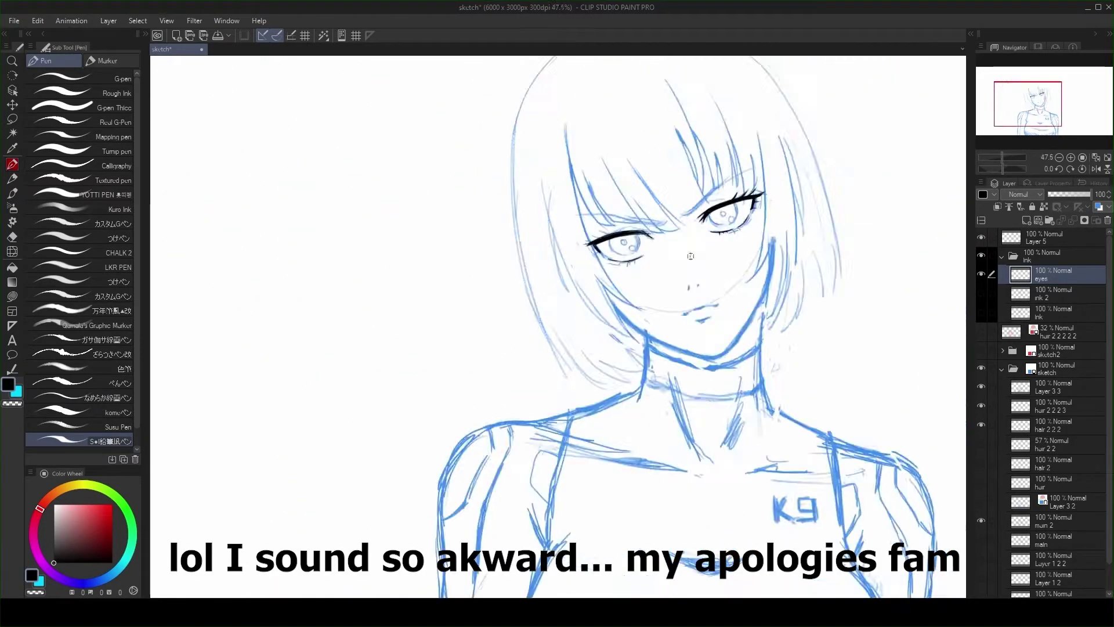
{"action": "scroll", "coordinate": [537, 327], "scroll_direction": "up", "scroll_amount": 3}
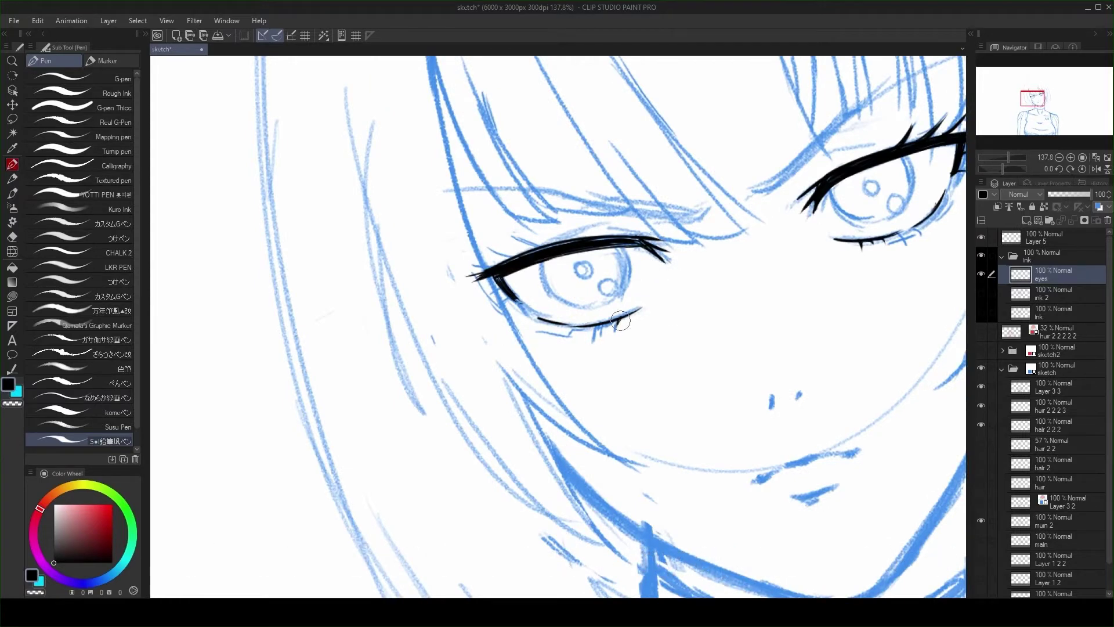
{"action": "scroll", "coordinate": [602, 329], "scroll_direction": "down", "scroll_amount": 1}
{"action": "scroll", "coordinate": [557, 325], "scroll_direction": "down", "scroll_amount": 3}
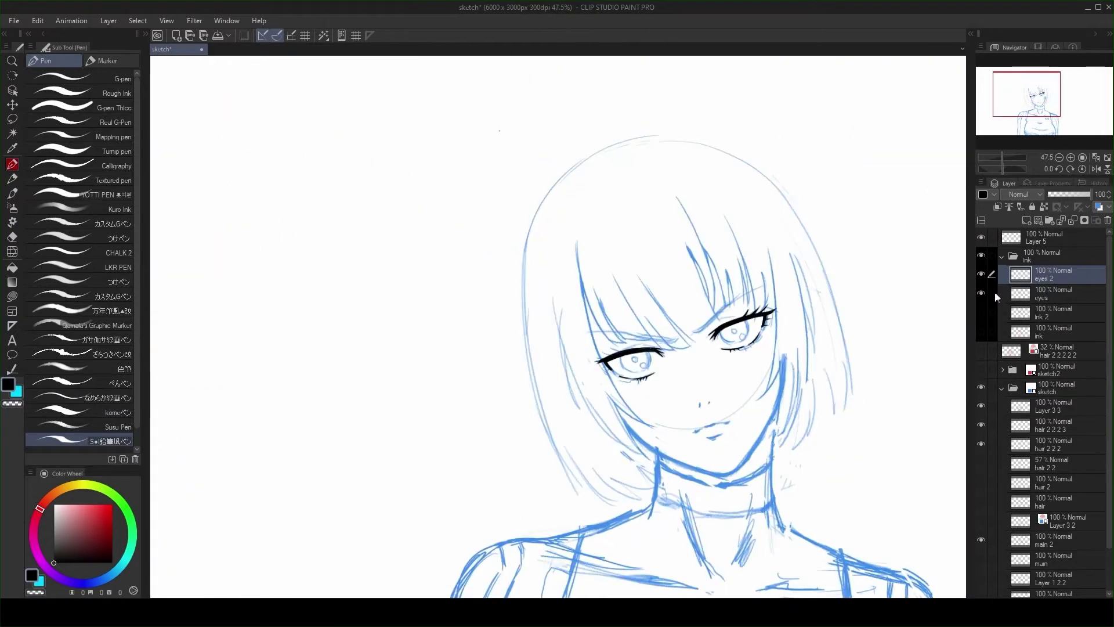
- Ink the round iris outline of the right-hand eye on a copy of the eyes layer
{"action": "scroll", "coordinate": [696, 288], "scroll_direction": "up", "scroll_amount": 4}
{"action": "left_click_drag", "start_coordinate": [612, 316], "coordinate": [690, 306]}
{"action": "key", "text": "ctrl+z"}
{"action": "scroll", "coordinate": [696, 287], "scroll_direction": "up", "scroll_amount": 2}
{"action": "scroll", "coordinate": [616, 319], "scroll_direction": "down", "scroll_amount": 3}
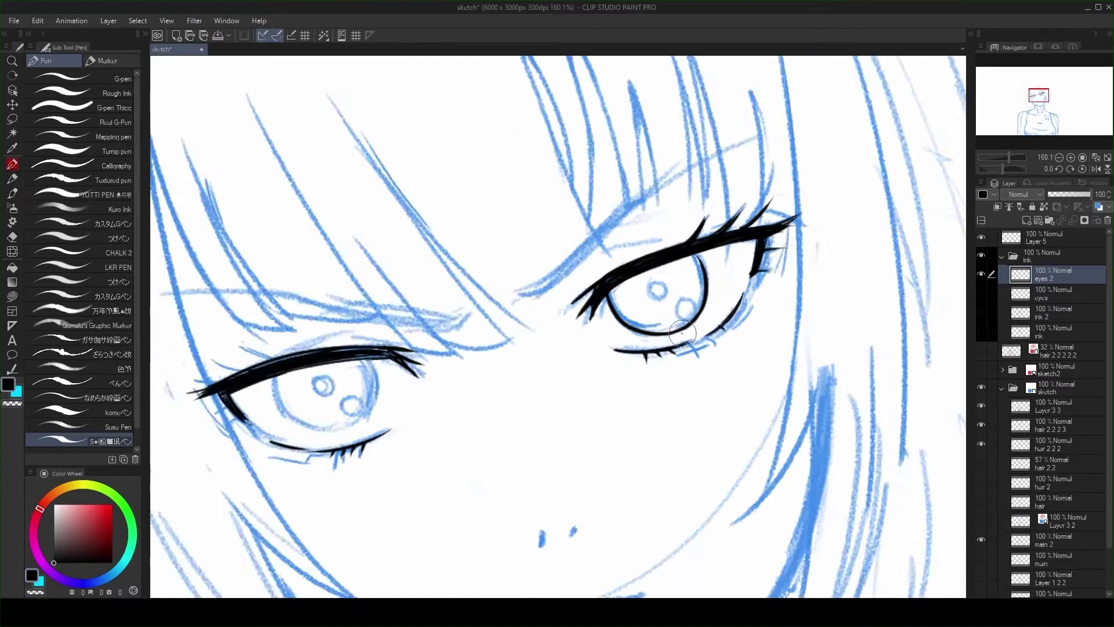
- Transform the iris outline for the left-hand eye and merge it into the layer below
{"action": "key", "text": "ctrl+t"}
{"action": "scroll", "coordinate": [557, 325], "scroll_direction": "down", "scroll_amount": 2}
{"action": "key", "text": "Return"}
{"action": "key", "text": "ctrl+e"}
{"action": "scroll", "coordinate": [525, 265], "scroll_direction": "up", "scroll_amount": 1}
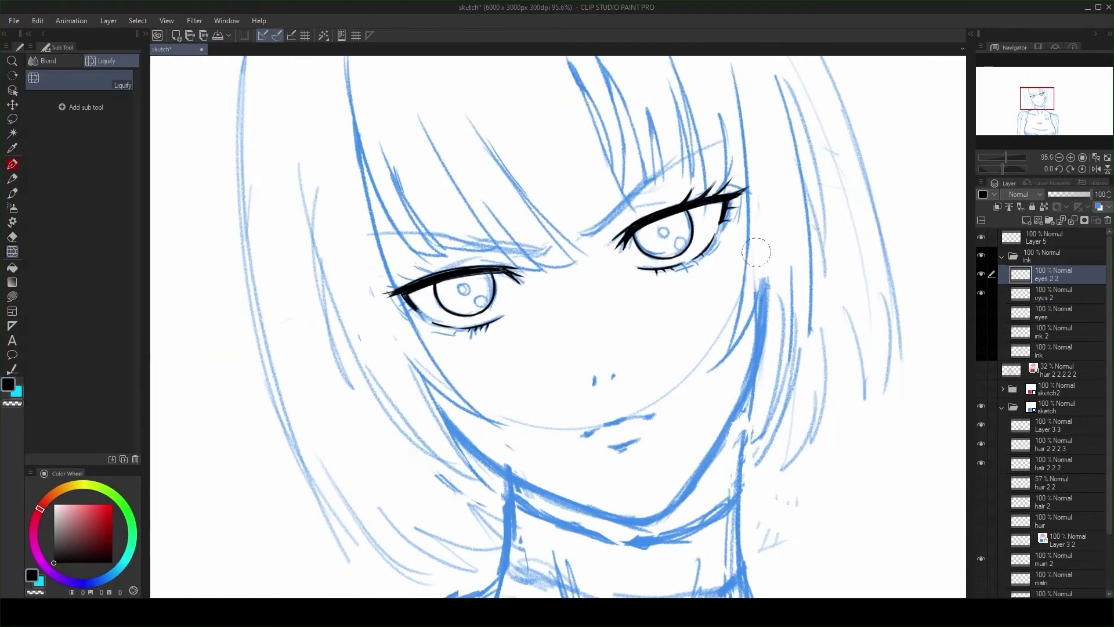
- Adjust the eye linework with Liquify and ink extra lashes around both eyes
{"action": "left_click_drag", "start_coordinate": [557, 244], "coordinate": [609, 211]}
{"action": "scroll", "coordinate": [663, 129], "scroll_direction": "up", "scroll_amount": 1}
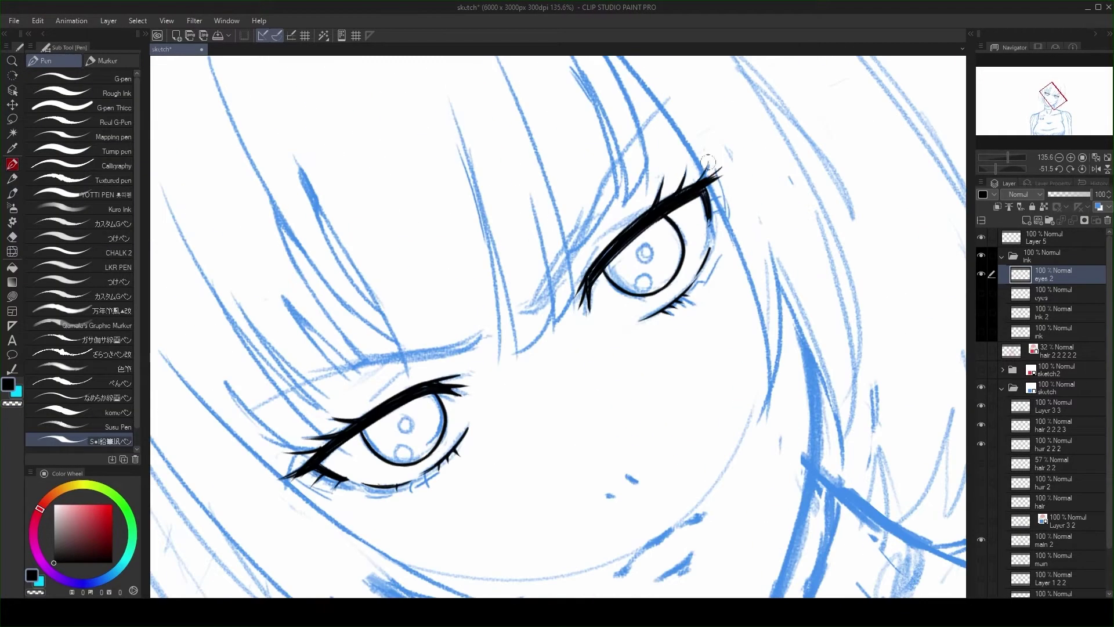
{"action": "scroll", "coordinate": [696, 174], "scroll_direction": "down", "scroll_amount": 1}
{"action": "mouse_move", "coordinate": [778, 225]}
{"action": "left_mouse_down"}
{"action": "mouse_move", "coordinate": [851, 171]}
{"action": "mouse_move", "coordinate": [847, 148]}
{"action": "left_mouse_up"}
- Lasso the left-hand iris and reshape it with a transform to fit the eye
{"action": "key", "text": "m"}
{"action": "left_click_drag", "start_coordinate": [624, 302], "coordinate": [618, 299]}
{"action": "key", "text": "ctrl+t"}
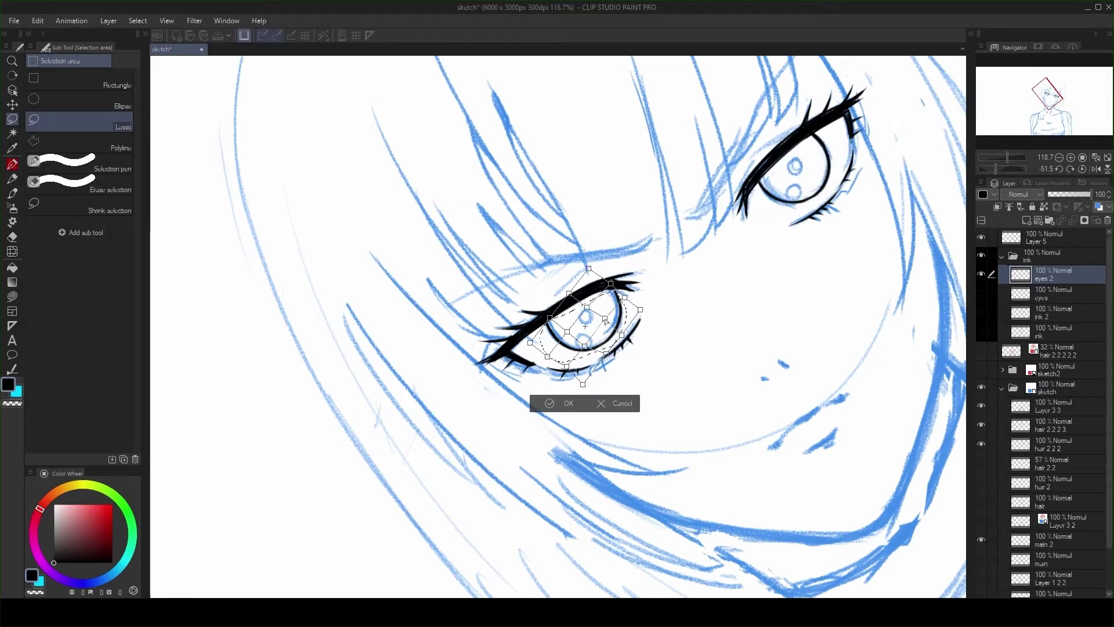
{"action": "key", "text": "Return"}
{"action": "scroll", "coordinate": [605, 320], "scroll_direction": "down", "scroll_amount": 3}
{"action": "scroll", "coordinate": [689, 361], "scroll_direction": "down", "scroll_amount": 2}
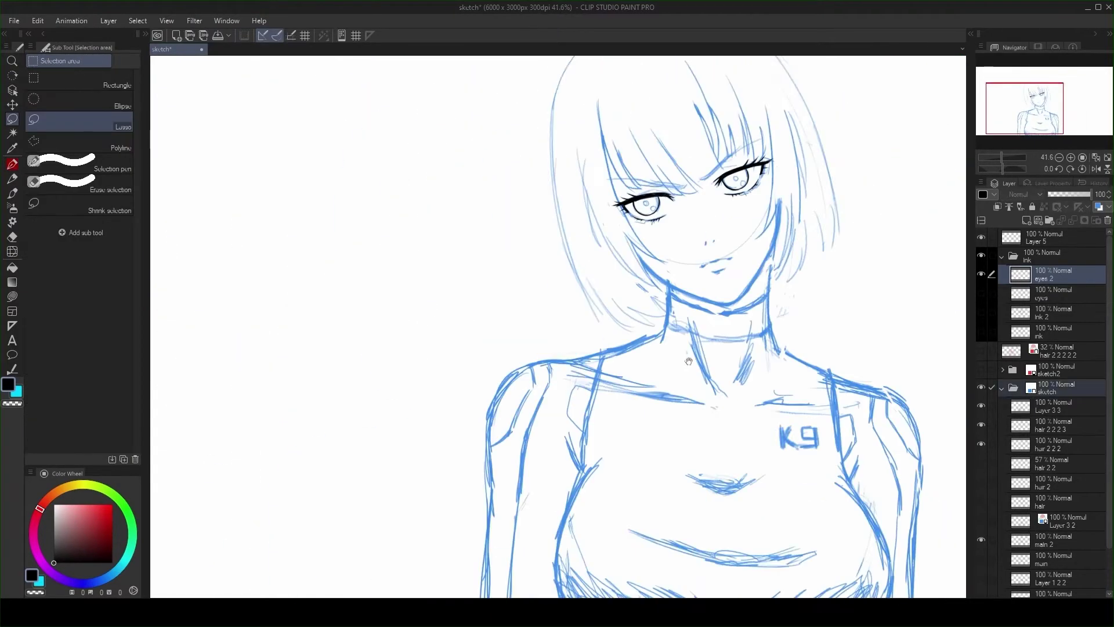
- Ink a small highlight circle in each iris and add lashes at the left-hand eye's outer corner
{"action": "scroll", "coordinate": [688, 361], "scroll_direction": "up", "scroll_amount": 4}
{"action": "scroll", "coordinate": [725, 343], "scroll_direction": "down", "scroll_amount": 2}
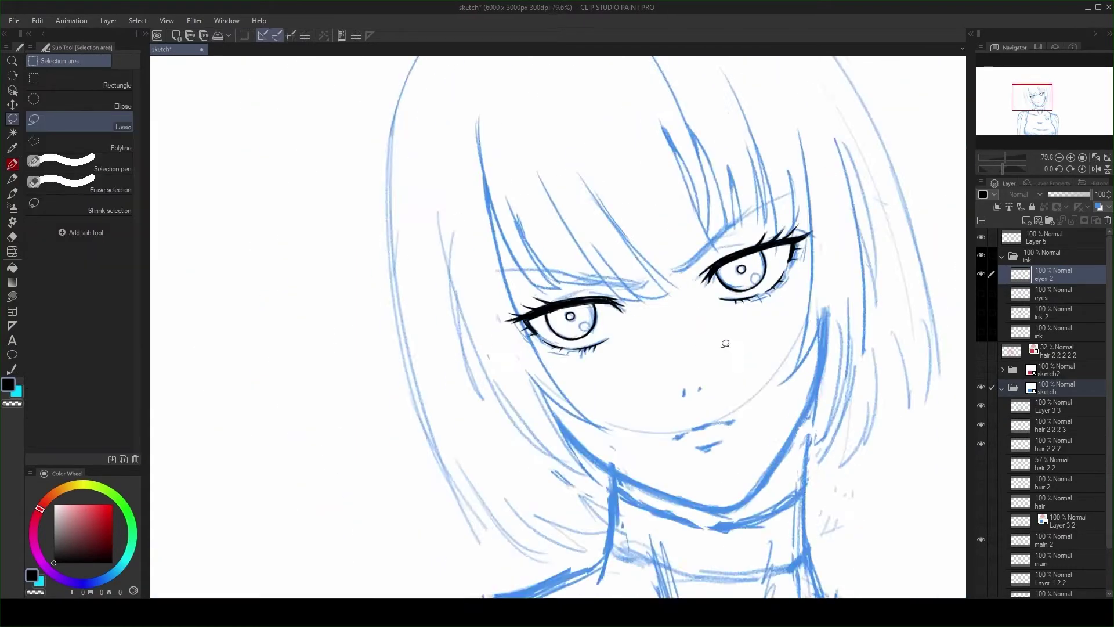
{"action": "key", "text": "p"}
{"action": "scroll", "coordinate": [655, 244], "scroll_direction": "up", "scroll_amount": 4}
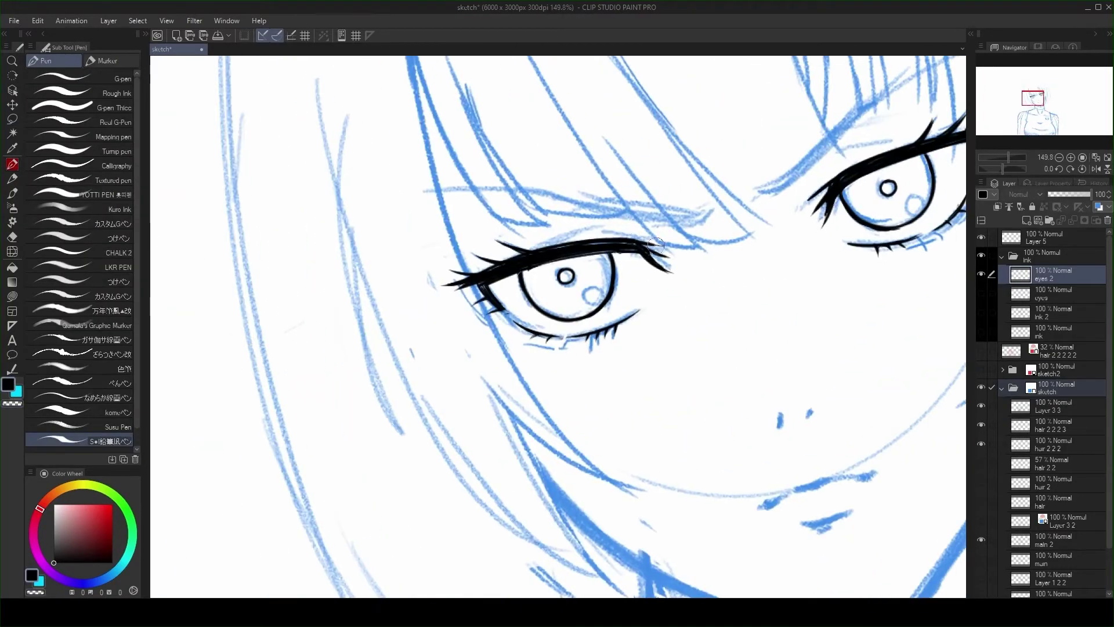
- Lasso the lower lash line of the left-hand eye and adjust its placement with a transform
{"action": "key", "text": "m"}
{"action": "scroll", "coordinate": [655, 244], "scroll_direction": "down", "scroll_amount": 3}
{"action": "key", "text": "ctrl+t"}
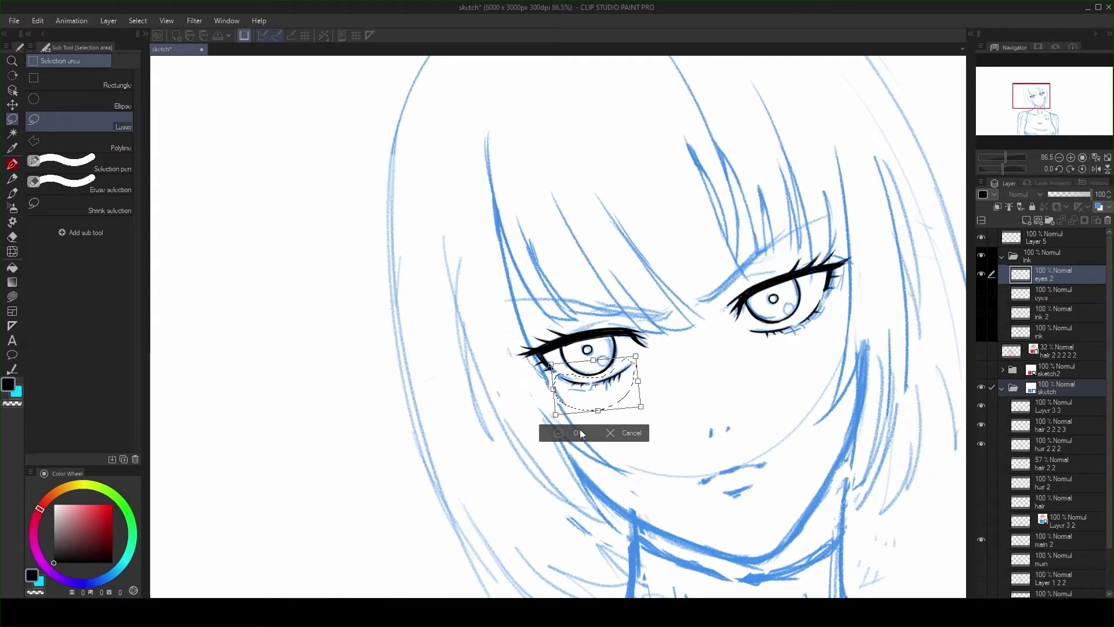
{"action": "left_click", "coordinate": [579, 432]}
- Ink the eyelid creases above both eyes and the angled eyebrows beneath the bangs
{"action": "key", "text": "p"}
{"action": "scroll", "coordinate": [580, 348], "scroll_direction": "up", "scroll_amount": 3}
{"action": "scroll", "coordinate": [671, 323], "scroll_direction": "down", "scroll_amount": 2}
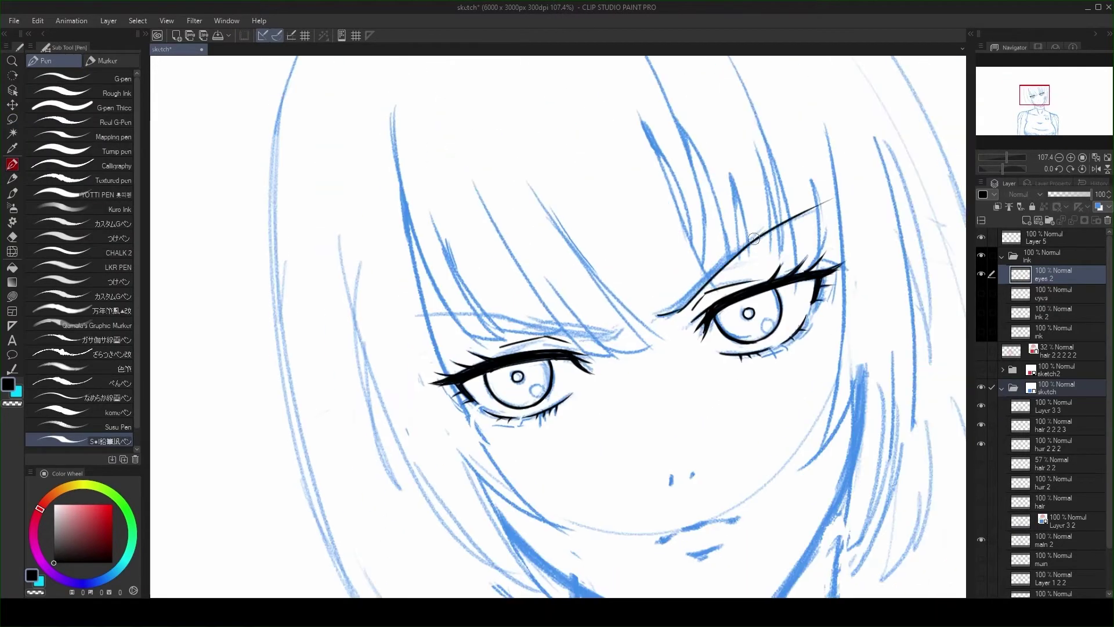
{"action": "scroll", "coordinate": [753, 238], "scroll_direction": "down", "scroll_amount": 2}
{"action": "left_click_drag", "start_coordinate": [753, 238], "coordinate": [725, 324]}
- Ink the nostrils, the upper lip line and the short lower lip stroke
{"action": "scroll", "coordinate": [725, 325], "scroll_direction": "down", "scroll_amount": 2}
{"action": "scroll", "coordinate": [712, 383], "scroll_direction": "up", "scroll_amount": 1}
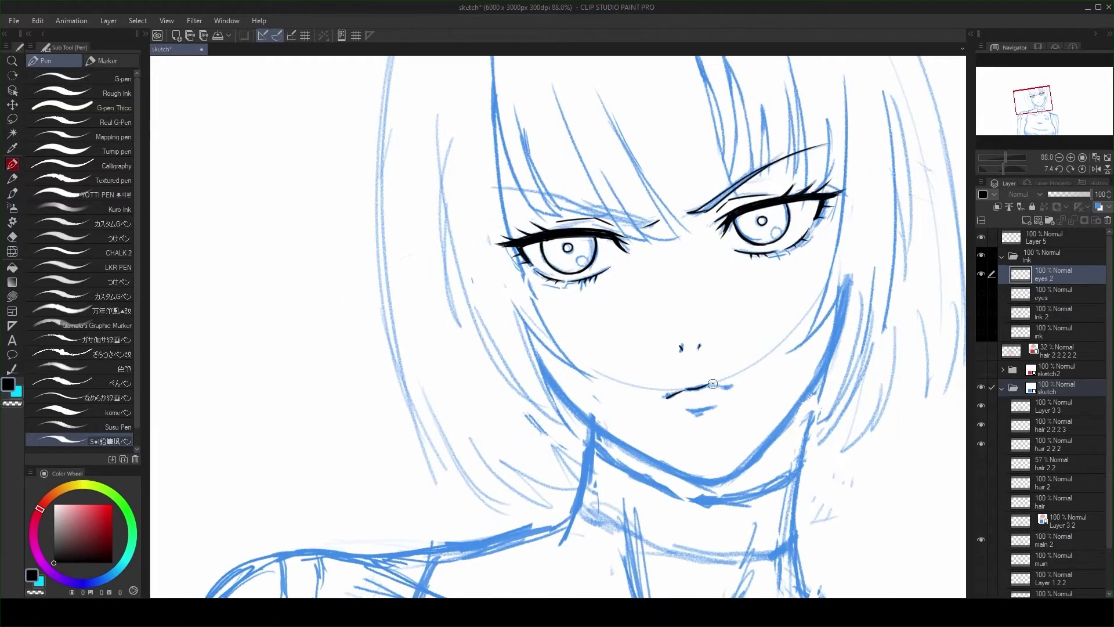
{"action": "scroll", "coordinate": [732, 387], "scroll_direction": "up", "scroll_amount": 2}
{"action": "scroll", "coordinate": [725, 390], "scroll_direction": "down", "scroll_amount": 1}
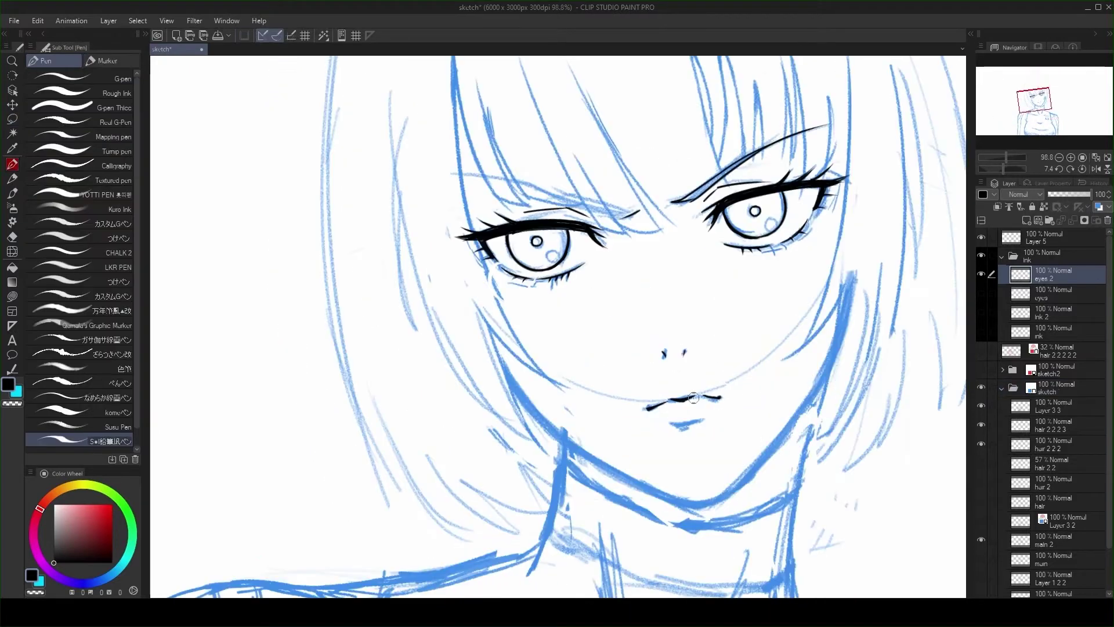
{"action": "scroll", "coordinate": [715, 396], "scroll_direction": "up", "scroll_amount": 1}
{"action": "scroll", "coordinate": [710, 387], "scroll_direction": "up", "scroll_amount": 2}
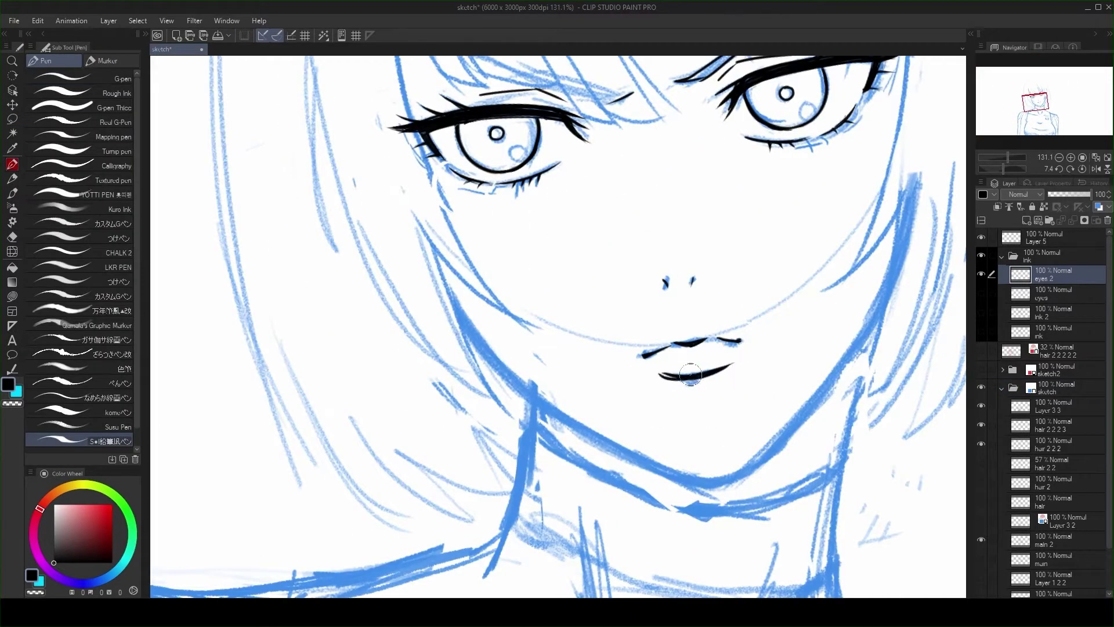
{"action": "scroll", "coordinate": [691, 374], "scroll_direction": "down", "scroll_amount": 4}
{"action": "scroll", "coordinate": [649, 309], "scroll_direction": "down", "scroll_amount": 2}
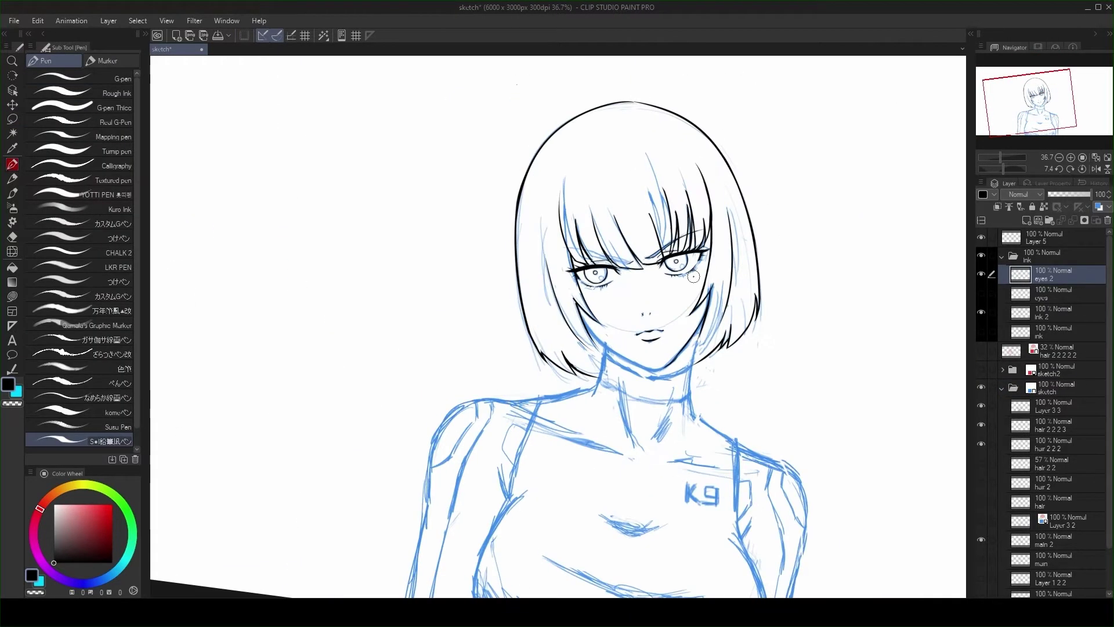
- Ink the jawline from both cheeks down to the pointed chin, and show the ink 2 hair layer
{"action": "scroll", "coordinate": [836, 317], "scroll_direction": "up", "scroll_amount": 3}
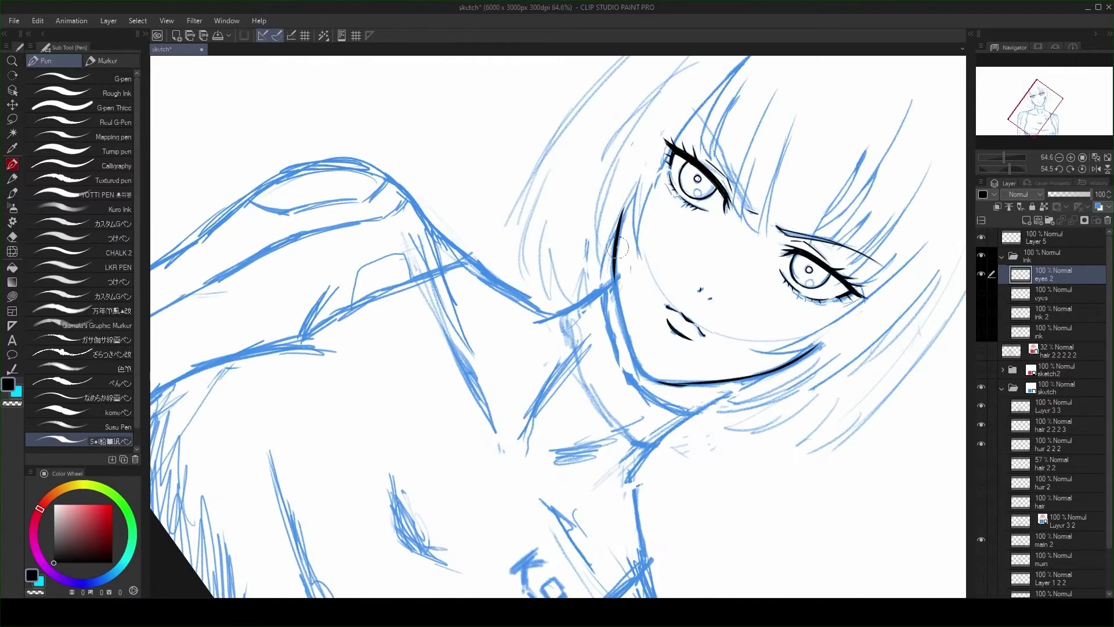
{"action": "left_click_drag", "start_coordinate": [609, 246], "coordinate": [636, 357]}
{"action": "left_click_drag", "start_coordinate": [633, 191], "coordinate": [622, 229]}
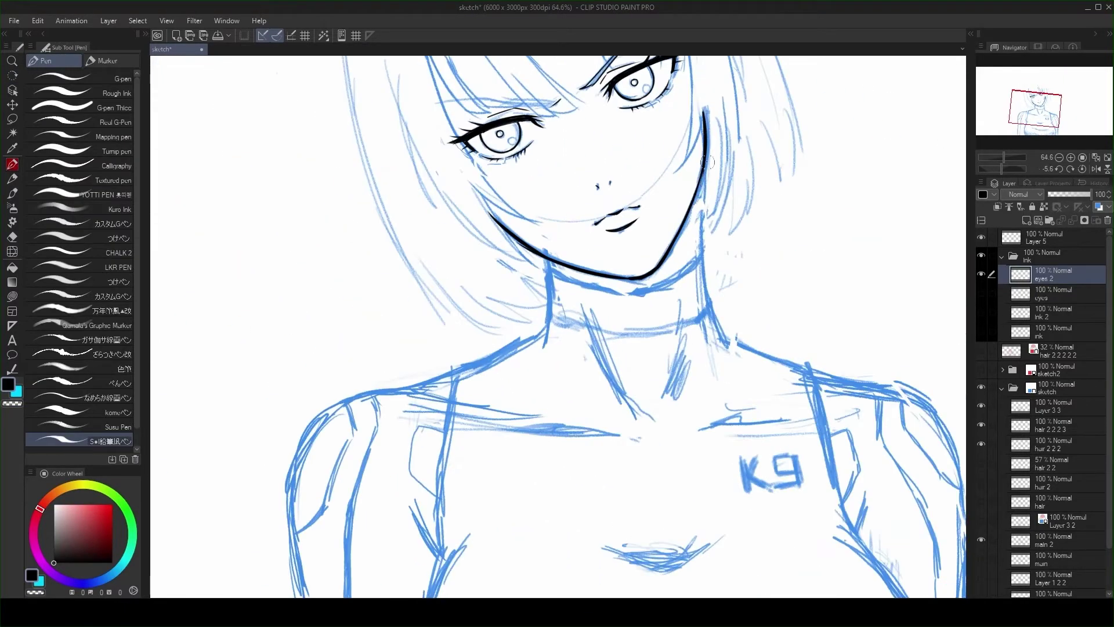
{"action": "left_click_drag", "start_coordinate": [706, 163], "coordinate": [696, 319]}
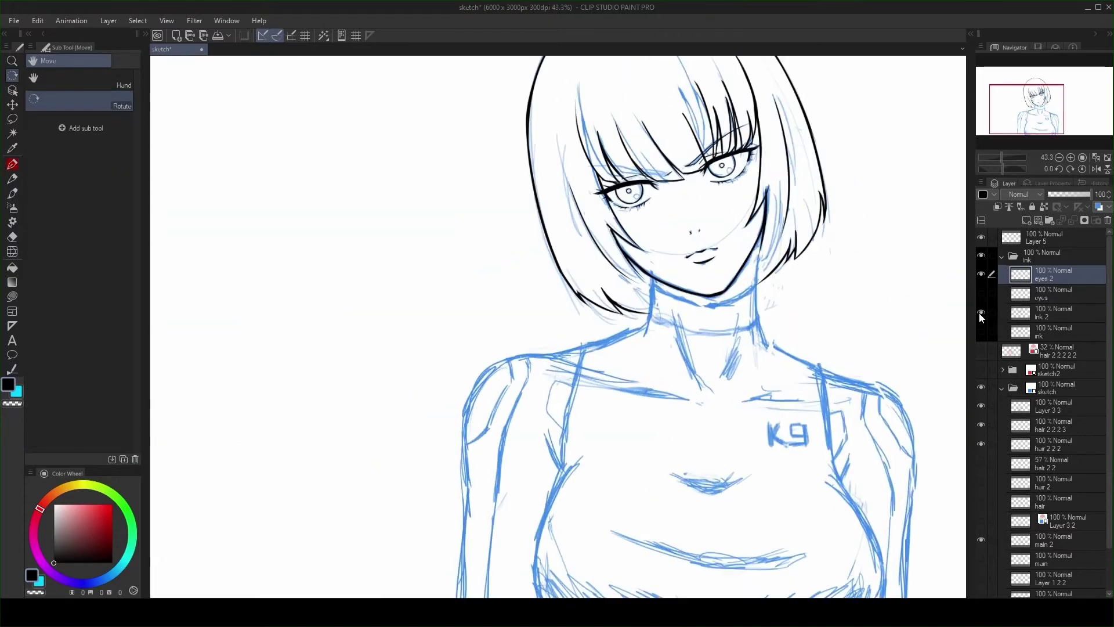
- Ink both sides of the neck from the jaw down to the shoulders on the ink 2 2 layer
{"action": "scroll", "coordinate": [676, 261], "scroll_direction": "up", "scroll_amount": 3}
{"action": "key", "text": "p"}
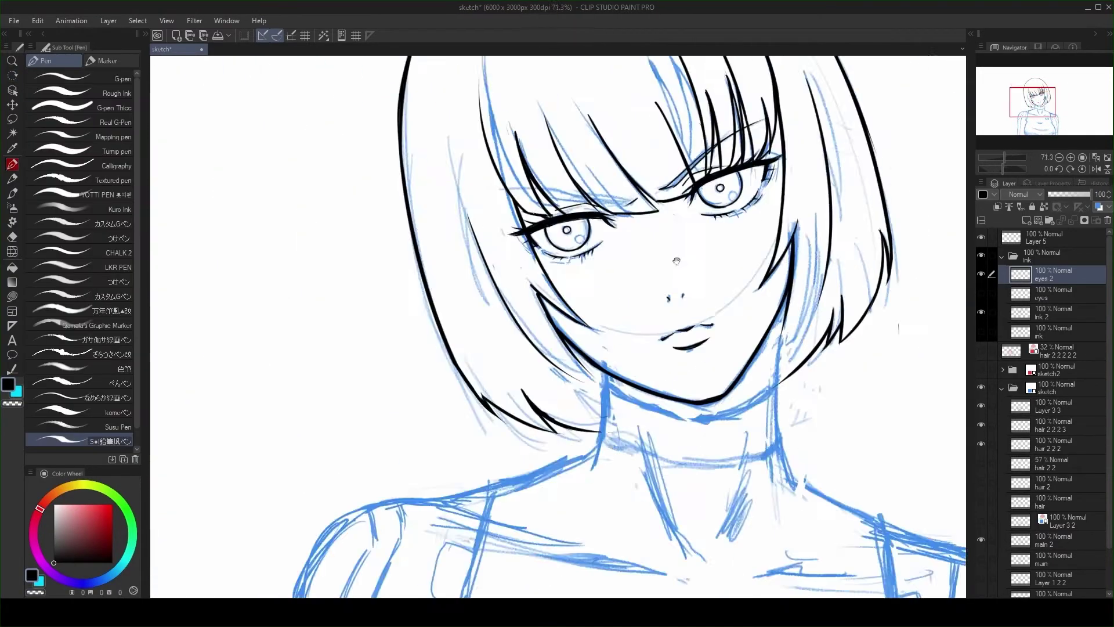
{"action": "scroll", "coordinate": [676, 261], "scroll_direction": "up", "scroll_amount": 3}
{"action": "scroll", "coordinate": [649, 217], "scroll_direction": "down", "scroll_amount": 5}
{"action": "scroll", "coordinate": [754, 290], "scroll_direction": "up", "scroll_amount": 2}
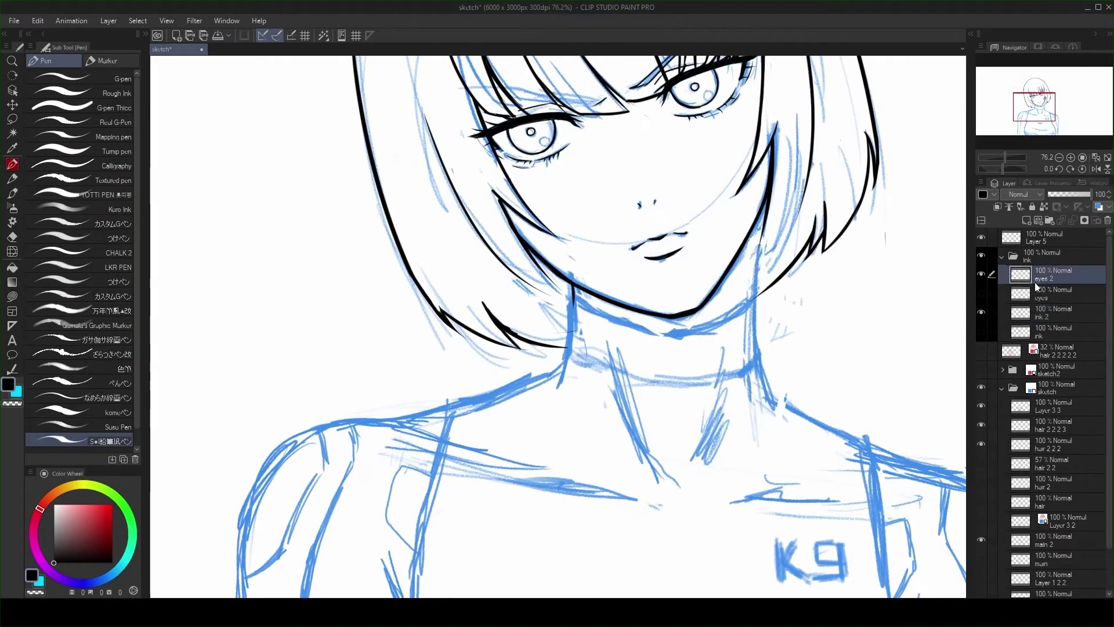
{"action": "left_click_drag", "start_coordinate": [769, 200], "coordinate": [757, 299]}
{"action": "left_click_drag", "start_coordinate": [575, 296], "coordinate": [565, 348]}
{"action": "scroll", "coordinate": [581, 348], "scroll_direction": "down", "scroll_amount": 2}
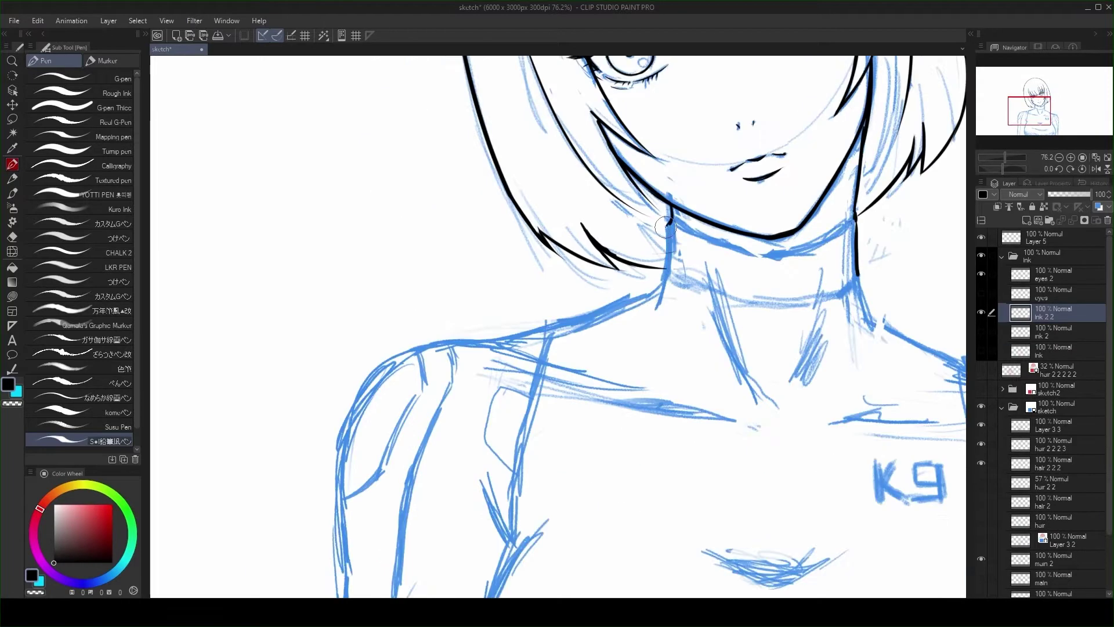
- Ink the slopes from the neck to the shoulders and the two tank top straps
{"action": "left_click_drag", "start_coordinate": [667, 217], "coordinate": [658, 284]}
{"action": "scroll", "coordinate": [658, 284], "scroll_direction": "down", "scroll_amount": 2}
{"action": "scroll", "coordinate": [658, 284], "scroll_direction": "down", "scroll_amount": 2}
{"action": "scroll", "coordinate": [614, 245], "scroll_direction": "up", "scroll_amount": 3}
{"action": "mouse_move", "coordinate": [676, 243]}
{"action": "left_mouse_down"}
{"action": "mouse_move", "coordinate": [757, 294]}
{"action": "mouse_move", "coordinate": [807, 411]}
{"action": "mouse_move", "coordinate": [847, 393]}
{"action": "mouse_move", "coordinate": [818, 299]}
{"action": "left_mouse_up"}
{"action": "scroll", "coordinate": [614, 244], "scroll_direction": "down", "scroll_amount": 4}
- Lasso the right-hand shoulder and arm of the sketch, adjust them with a transform, and save the drawing
{"action": "key", "text": "m"}
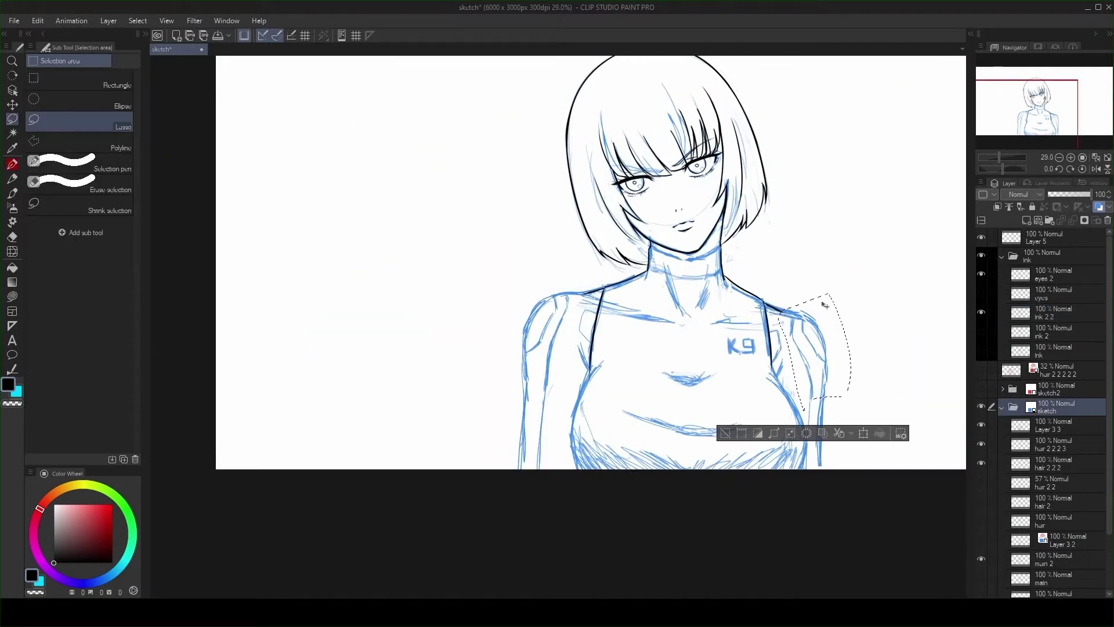
{"action": "key", "text": "ctrl+t"}
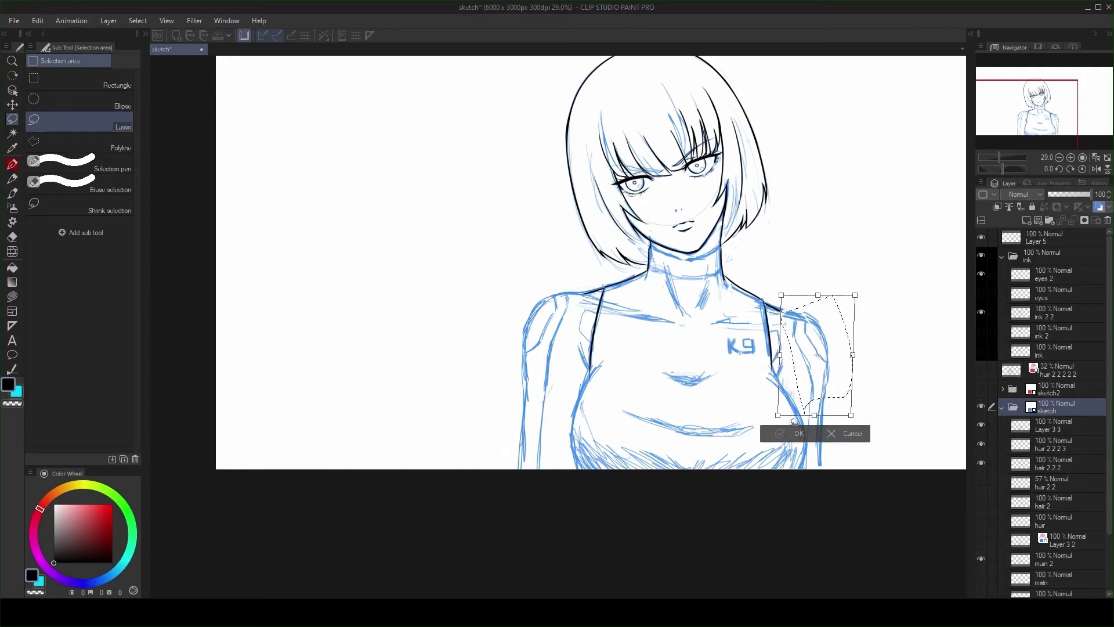
{"action": "left_click", "coordinate": [788, 432]}
{"action": "left_click_drag", "start_coordinate": [820, 386], "coordinate": [827, 467]}
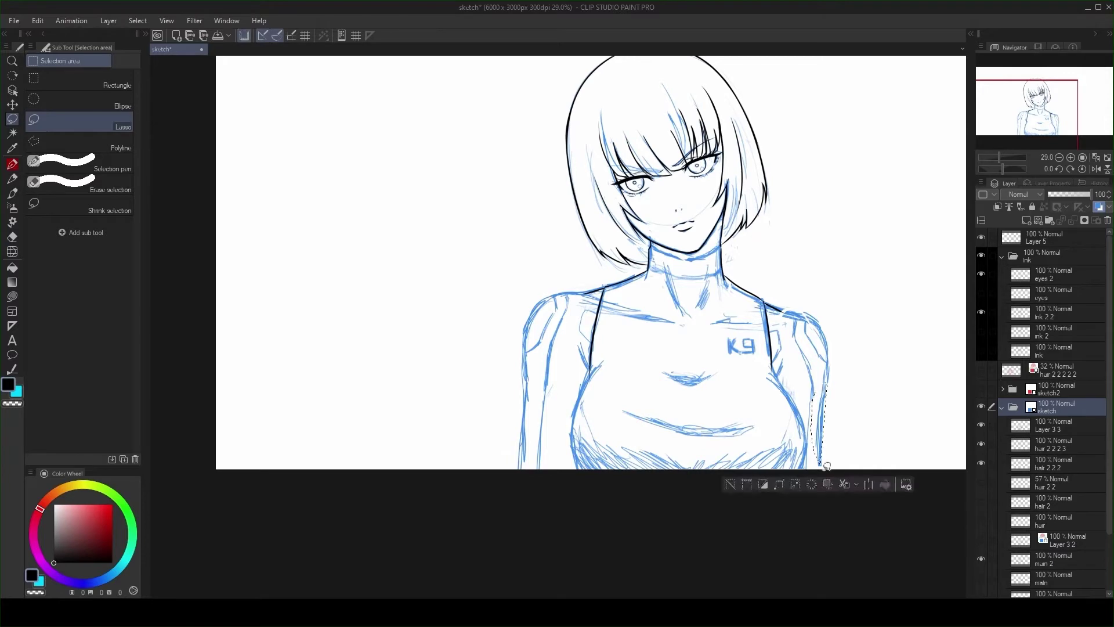
{"action": "left_click", "coordinate": [877, 444]}
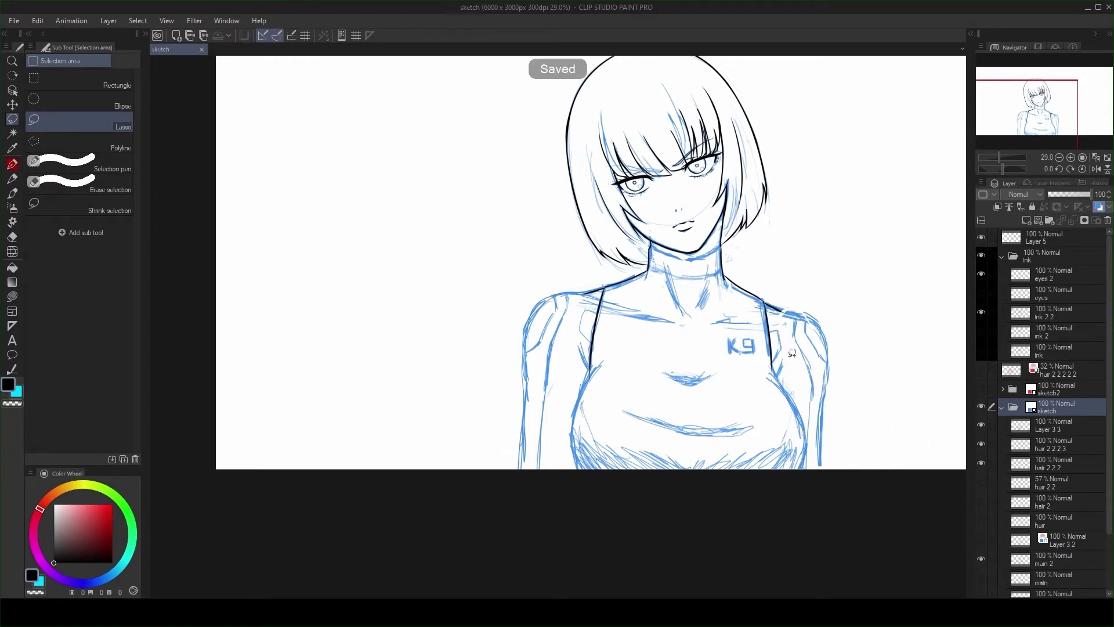
- Ink the left-hand shoulder and outer arm, and the side contours of the chest on the ink 2 2 layer
{"action": "key", "text": "p"}
{"action": "scroll", "coordinate": [666, 335], "scroll_direction": "up", "scroll_amount": 2}
{"action": "left_click", "coordinate": [680, 301], "text": "ctrl+shift"}
{"action": "left_click_drag", "start_coordinate": [627, 266], "coordinate": [553, 355]}
{"action": "scroll", "coordinate": [555, 287], "scroll_direction": "down", "scroll_amount": 2}
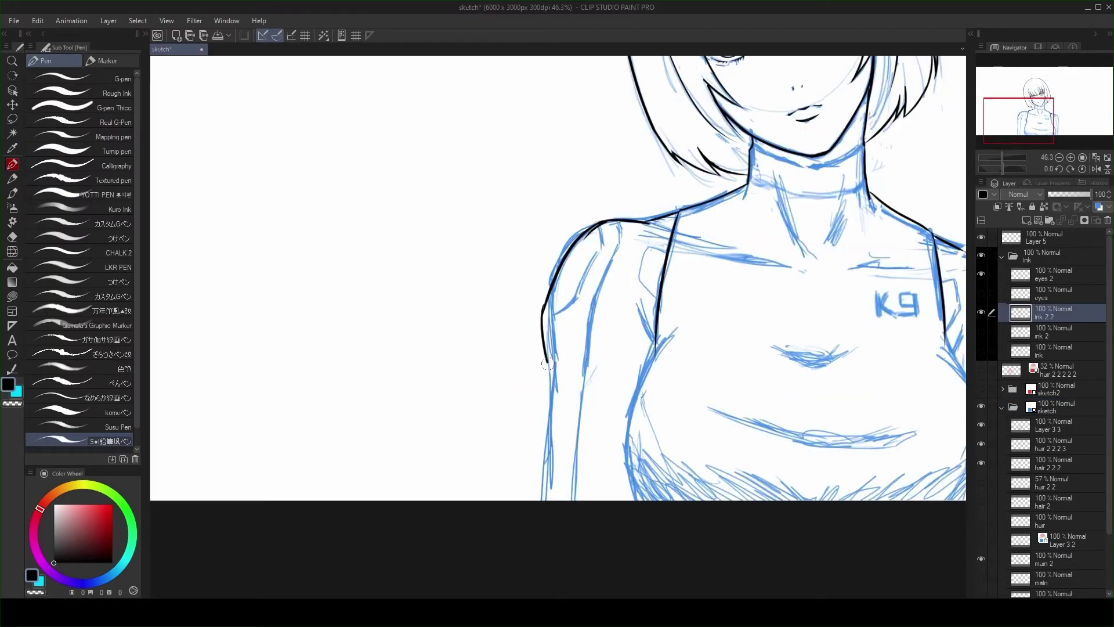
{"action": "scroll", "coordinate": [694, 438], "scroll_direction": "up", "scroll_amount": 1}
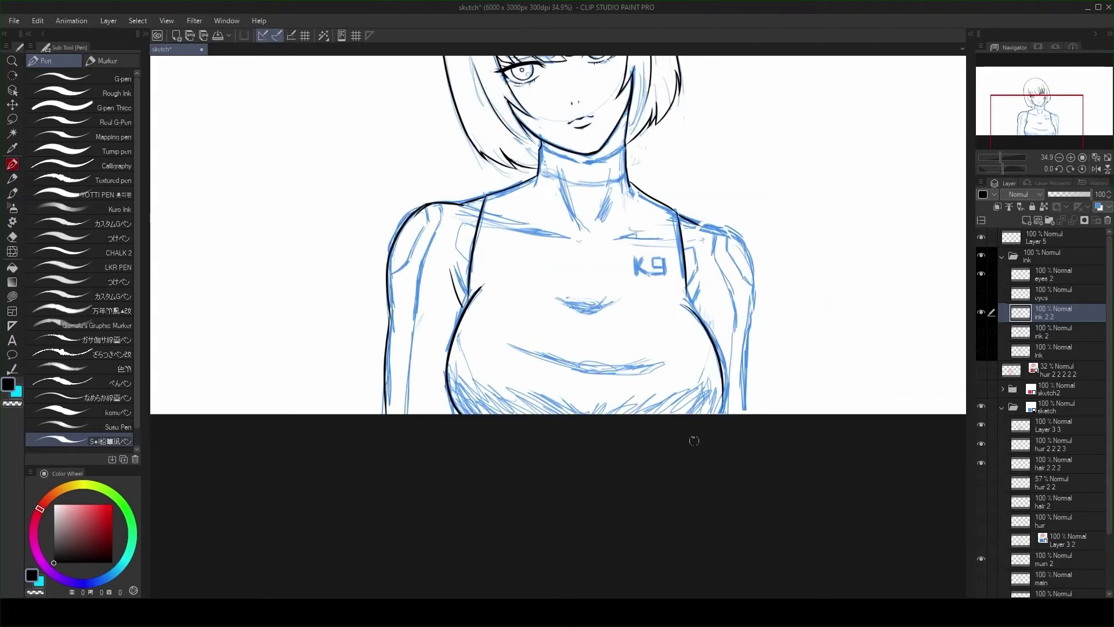
- Clean up the ink lines around the chest contours and armpits using the transparent colour
{"action": "key", "text": "j"}
{"action": "scroll", "coordinate": [644, 386], "scroll_direction": "up", "scroll_amount": 3}
{"action": "scroll", "coordinate": [672, 345], "scroll_direction": "down", "scroll_amount": 3}
{"action": "key", "text": "p"}
{"action": "scroll", "coordinate": [673, 345], "scroll_direction": "up", "scroll_amount": 2}
{"action": "scroll", "coordinate": [701, 348], "scroll_direction": "down", "scroll_amount": 2}
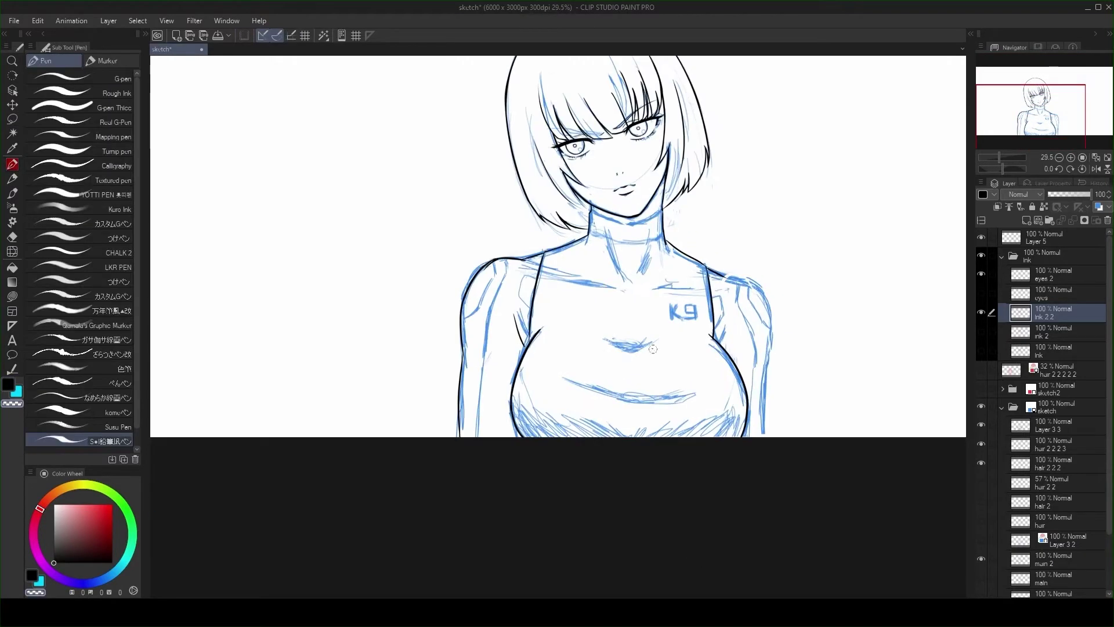
{"action": "scroll", "coordinate": [702, 348], "scroll_direction": "up", "scroll_amount": 2}
{"action": "scroll", "coordinate": [752, 249], "scroll_direction": "down", "scroll_amount": 3}
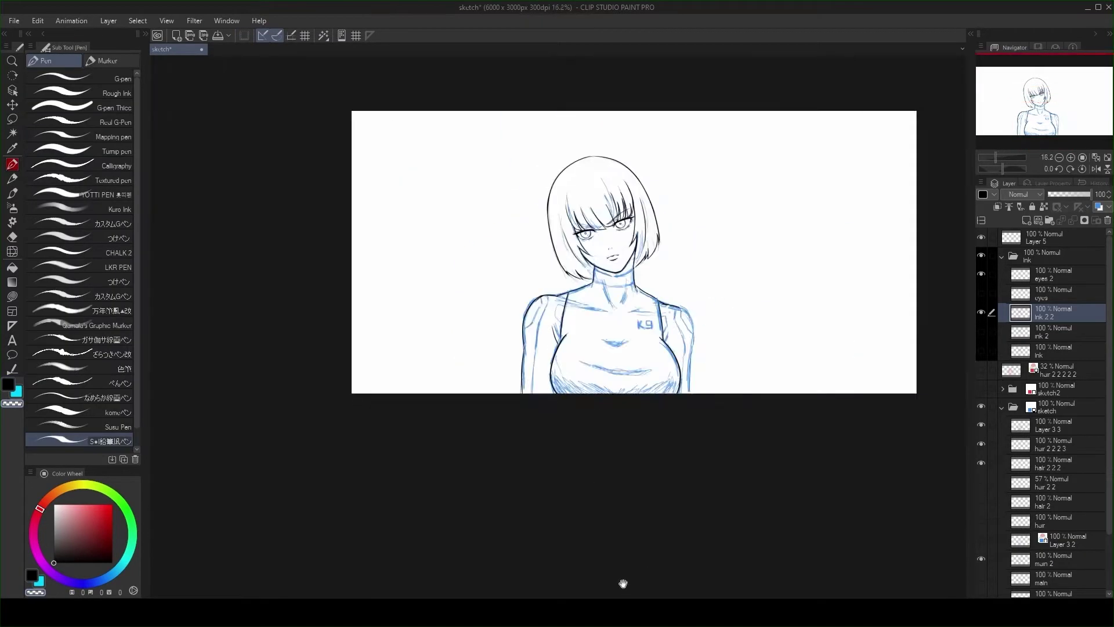
- Save the drawing, and lasso the left-hand chest and armpit lines to adjust them with a transform
{"action": "key", "text": "m"}
{"action": "scroll", "coordinate": [580, 348], "scroll_direction": "up", "scroll_amount": 3}
{"action": "left_click_drag", "start_coordinate": [648, 303], "coordinate": [522, 580]}
{"action": "scroll", "coordinate": [554, 384], "scroll_direction": "down", "scroll_amount": 3}
{"action": "key", "text": "ctrl+d"}
{"action": "key", "text": "ctrl+s"}
{"action": "scroll", "coordinate": [554, 384], "scroll_direction": "up", "scroll_amount": 3}
{"action": "left_click_drag", "start_coordinate": [546, 169], "coordinate": [417, 417]}
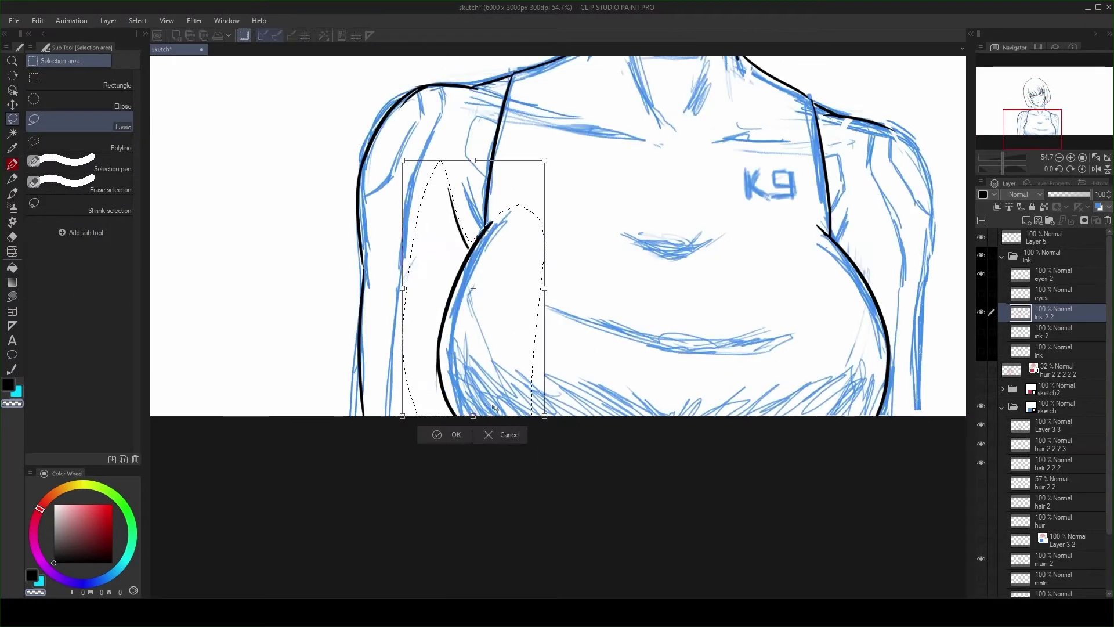
{"action": "scroll", "coordinate": [581, 348], "scroll_direction": "down", "scroll_amount": 4}
{"action": "key", "text": "ctrl+d"}
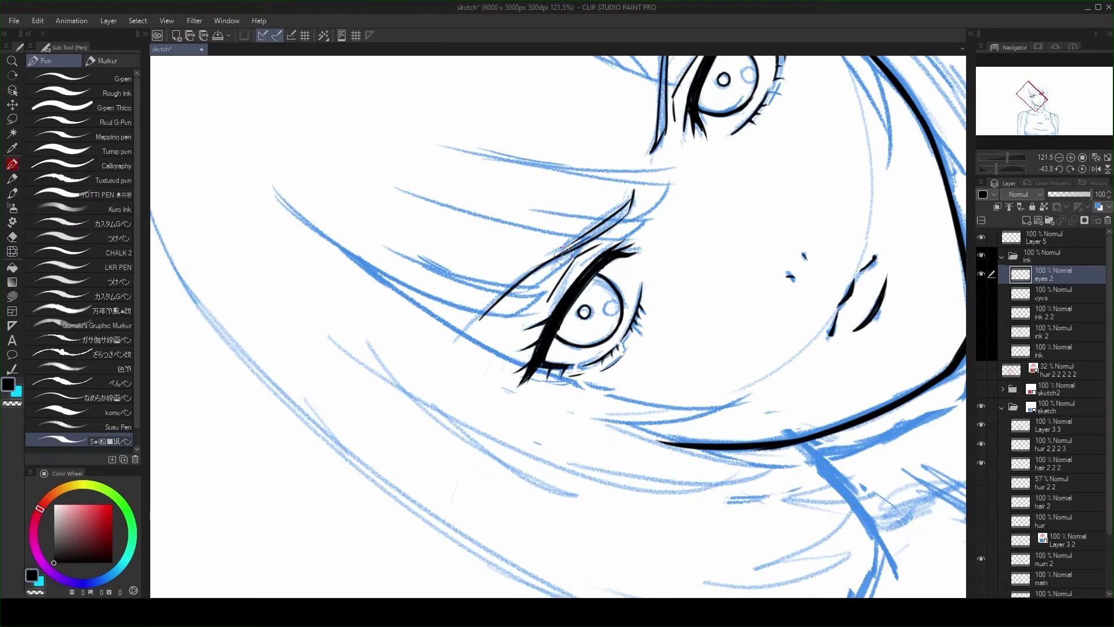
- Adjust the left-hand strap and chest lines with a transform, and re-ink the left-hand shoulder and outer arm outline
{"action": "scroll", "coordinate": [563, 255], "scroll_direction": "up", "scroll_amount": 2}
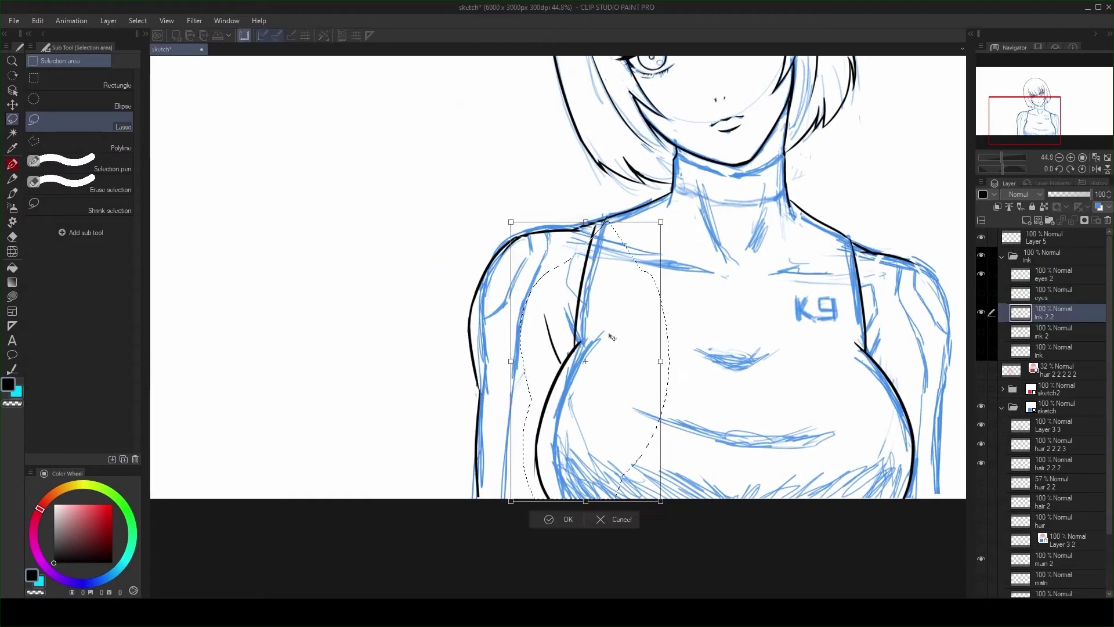
{"action": "left_click", "coordinate": [980, 407]}
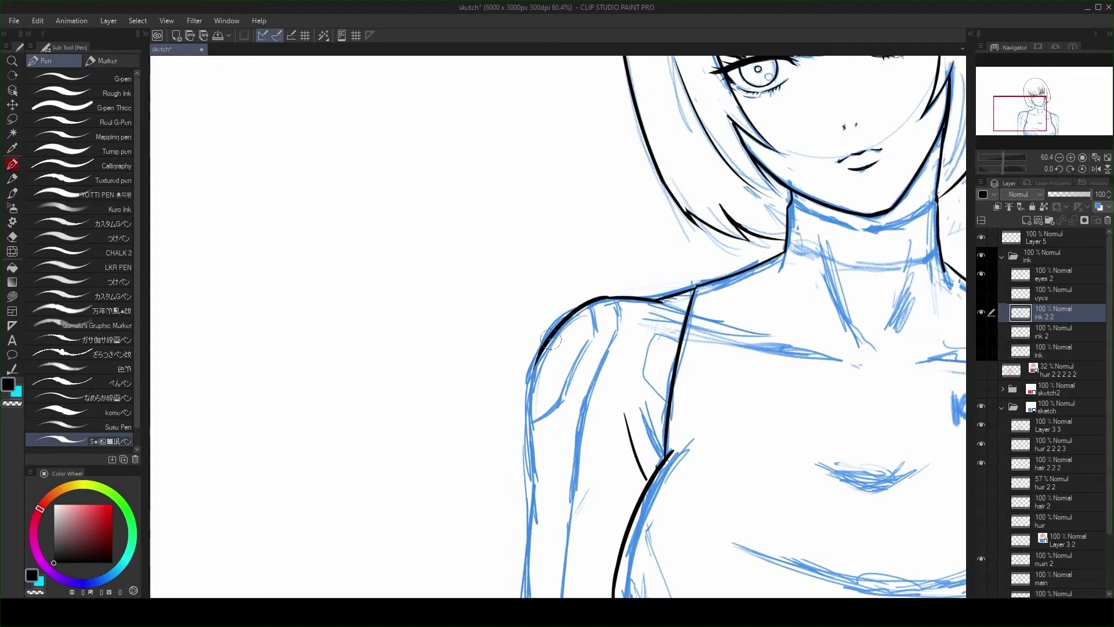
{"action": "left_click_drag", "start_coordinate": [550, 340], "coordinate": [549, 474]}
{"action": "scroll", "coordinate": [572, 357], "scroll_direction": "down", "scroll_amount": 2}
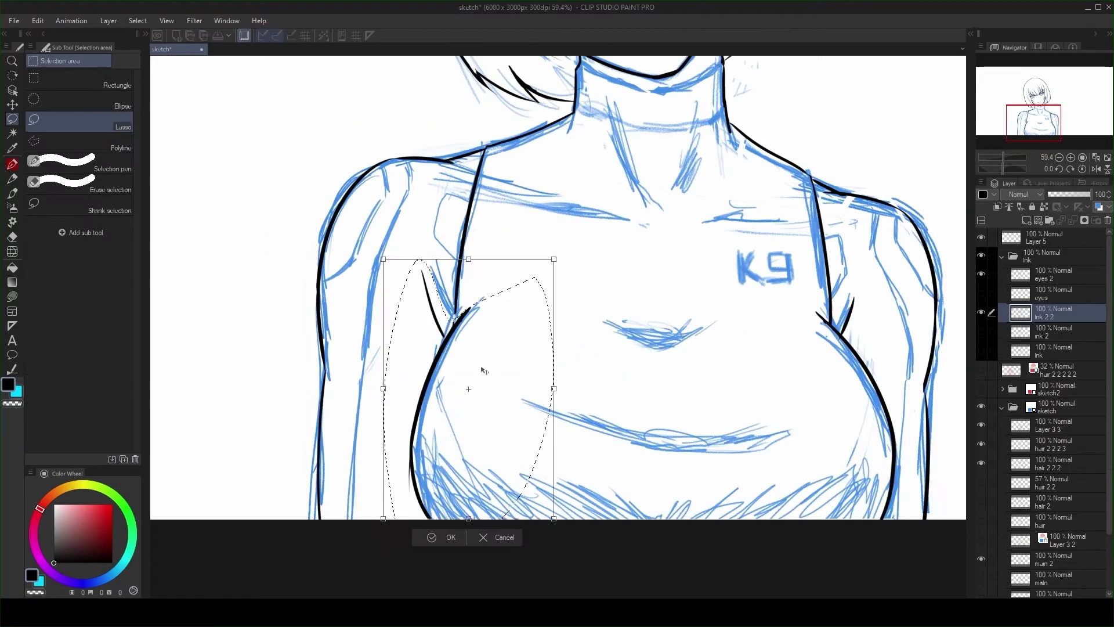
- Apply the transform to the lassoed left-hand chest and armpit lines, clean up the upper chest contour and save
{"action": "scroll", "coordinate": [495, 407], "scroll_direction": "down", "scroll_amount": 3}
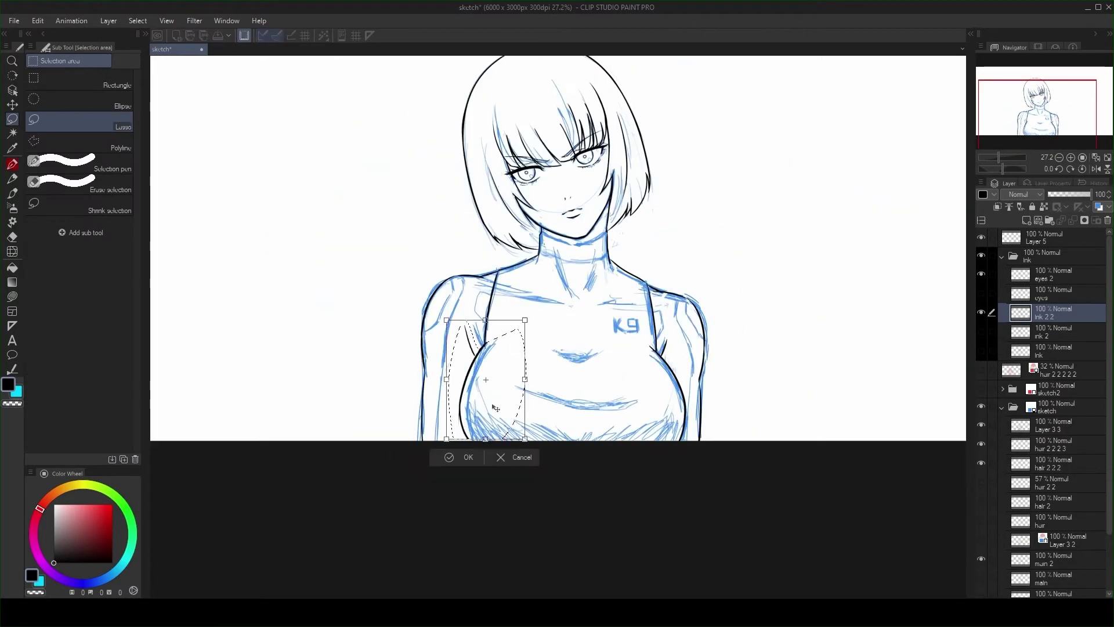
{"action": "key", "text": "Return"}
{"action": "key", "text": "p"}
{"action": "scroll", "coordinate": [492, 335], "scroll_direction": "up", "scroll_amount": 2}
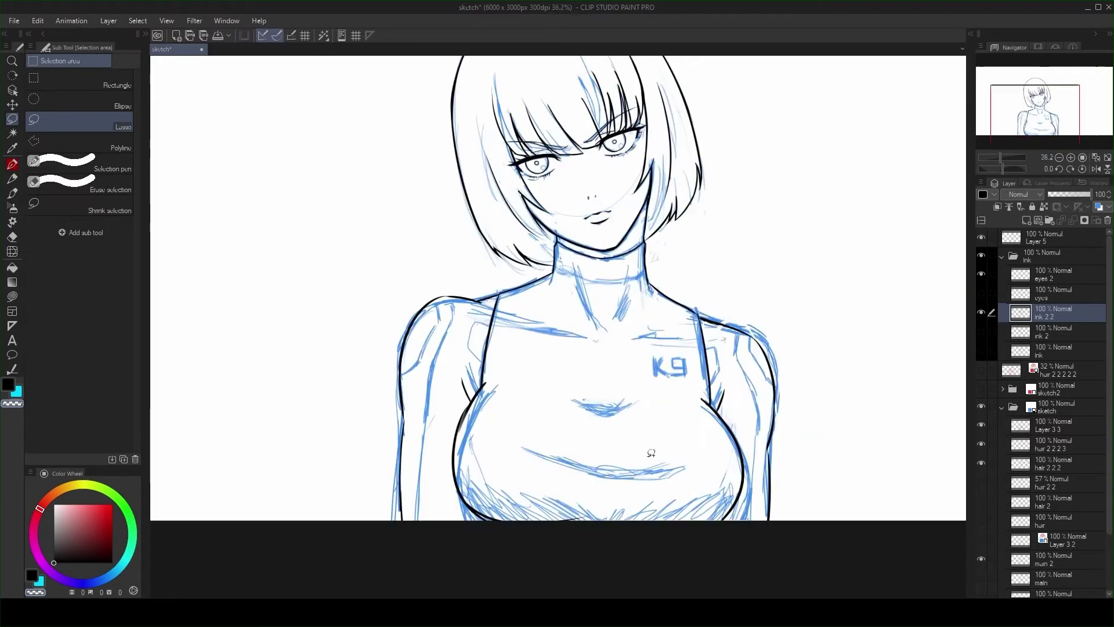
{"action": "key", "text": "p"}
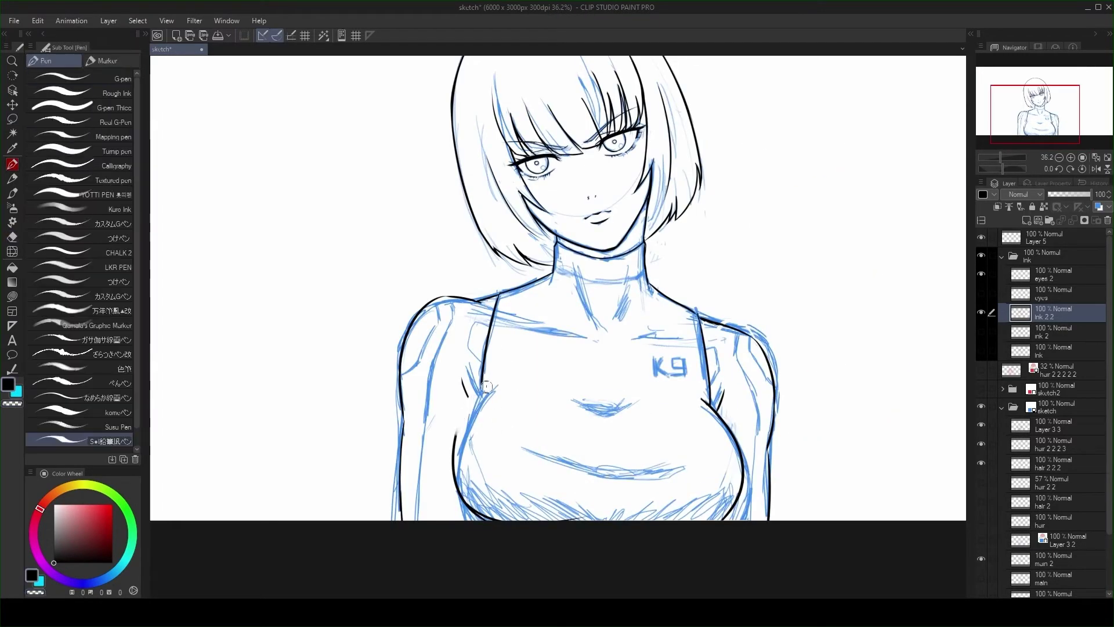
{"action": "key", "text": "ctrl+s"}
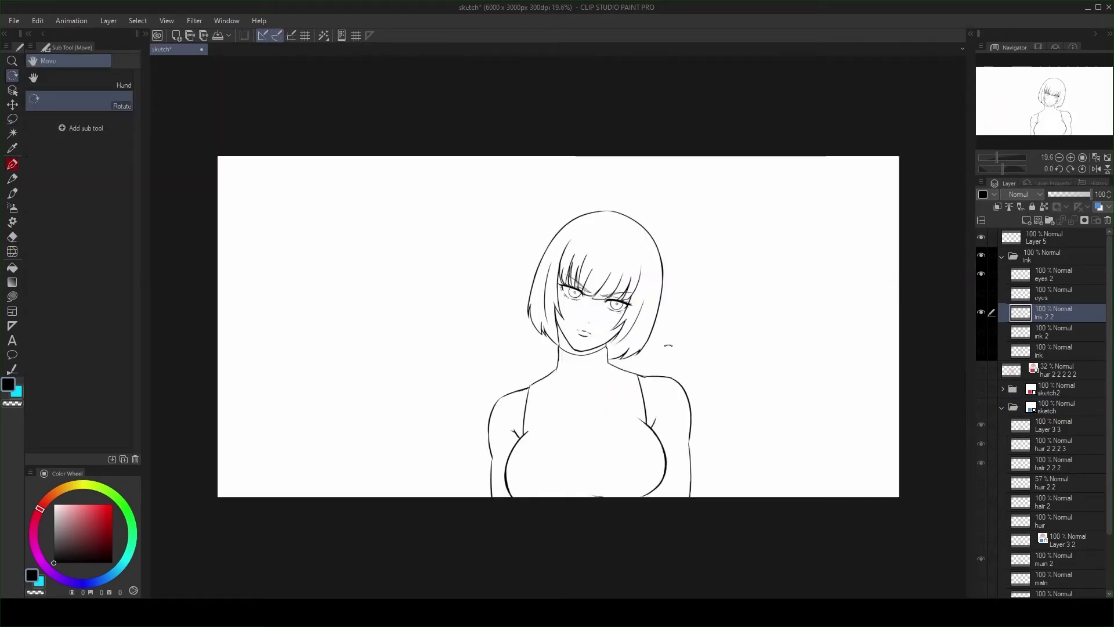
- Ink a short accent stroke just above the upper lip, and return to the ink 2 2 layer
{"action": "scroll", "coordinate": [547, 450], "scroll_direction": "up", "scroll_amount": 2}
{"action": "key", "text": "alt+bracketleft"}
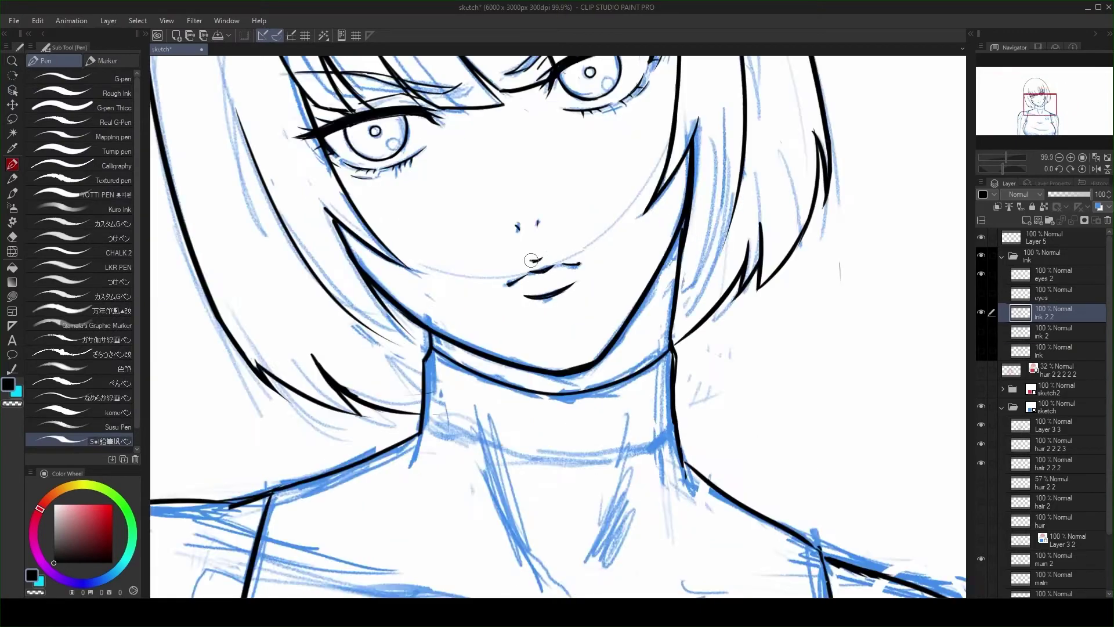
{"action": "scroll", "coordinate": [675, 205], "scroll_direction": "up", "scroll_amount": 5}
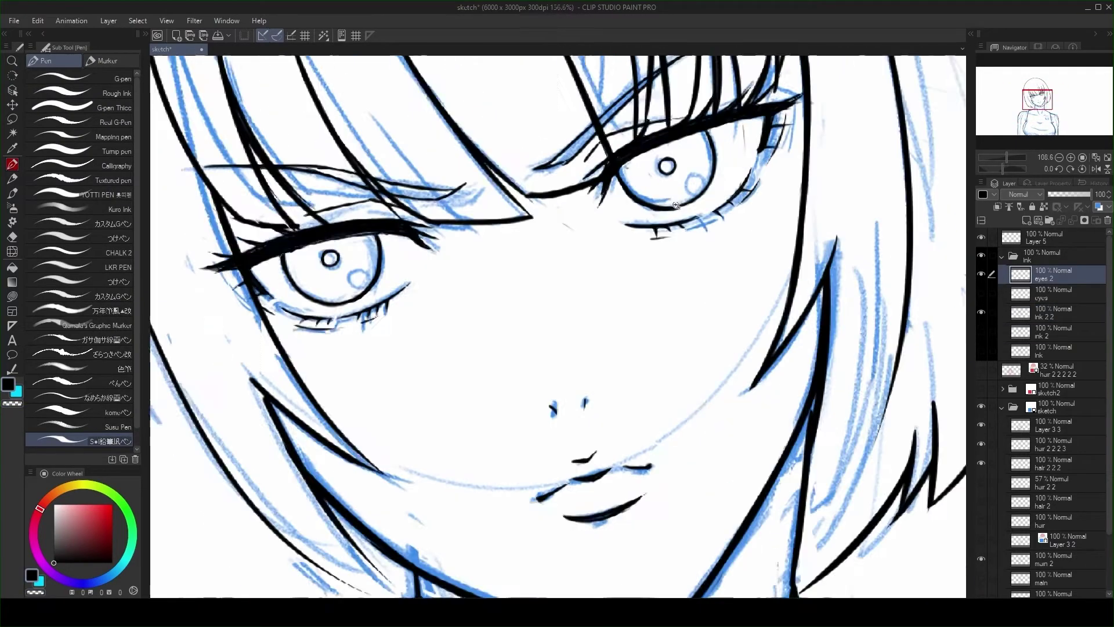
{"action": "scroll", "coordinate": [675, 205], "scroll_direction": "down", "scroll_amount": 4}
{"action": "key", "text": "alt+bracketleft"}
{"action": "key", "text": "alt+bracketleft"}
{"action": "scroll", "coordinate": [671, 393], "scroll_direction": "up", "scroll_amount": 2}
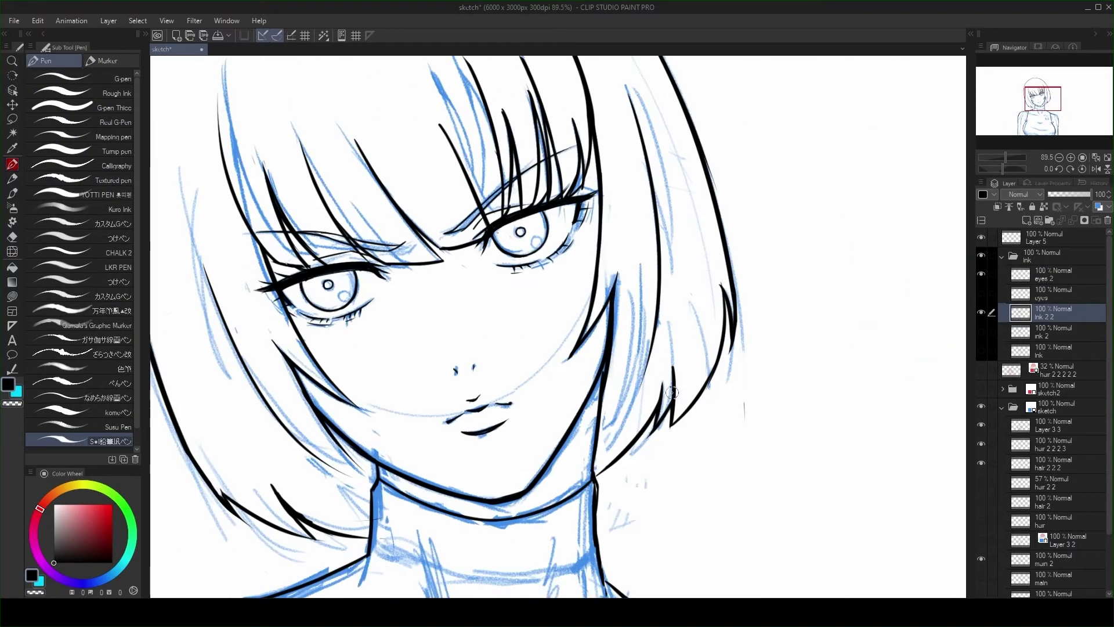
- Refine the ink lines where the left-hand side of the neck meets the jaw and hair
{"action": "scroll", "coordinate": [726, 323], "scroll_direction": "up", "scroll_amount": 2}
{"action": "left_click_drag", "start_coordinate": [438, 351], "coordinate": [597, 334]}
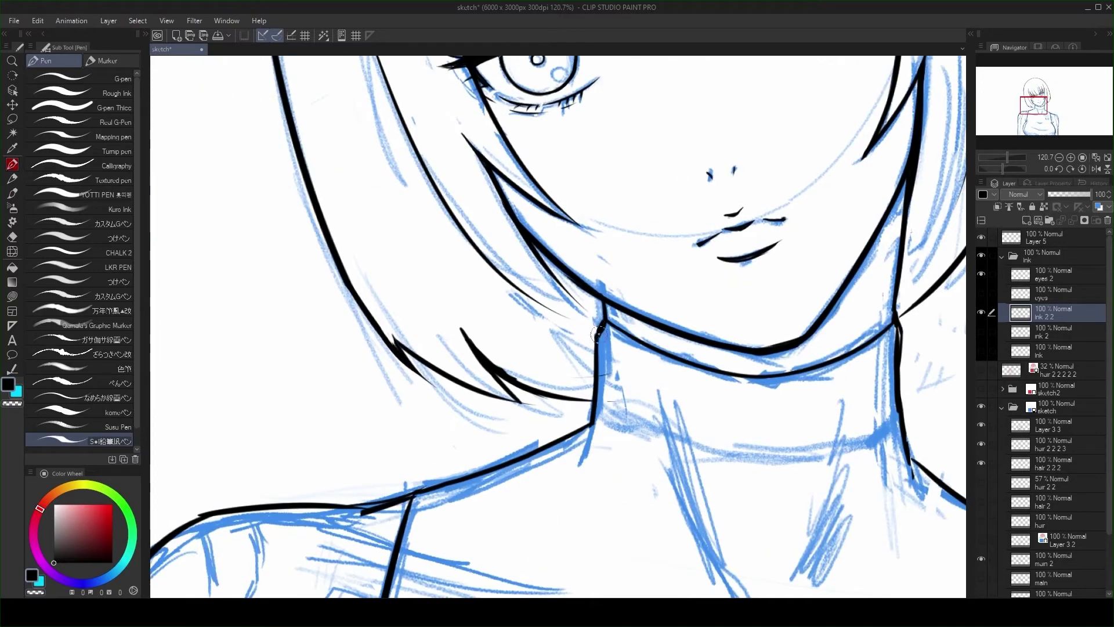
{"action": "left_click_drag", "start_coordinate": [457, 323], "coordinate": [503, 279]}
{"action": "left_click_drag", "start_coordinate": [521, 239], "coordinate": [502, 272]}
{"action": "scroll", "coordinate": [510, 255], "scroll_direction": "down", "scroll_amount": 3}
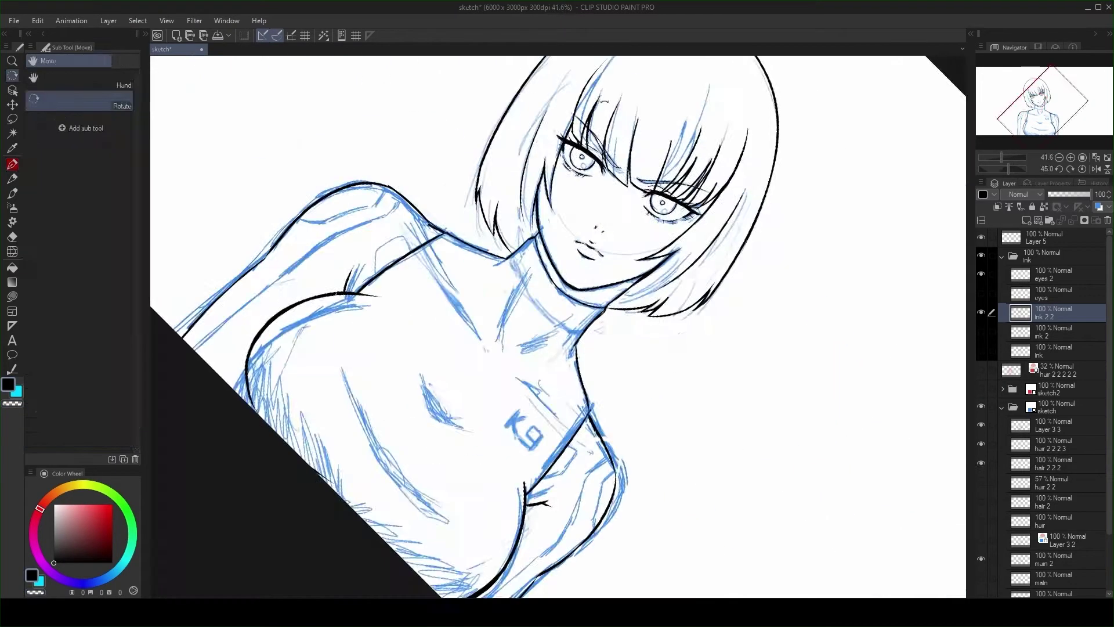
- Add an ink darks layer above ink 2 2 and fill the shadow beneath the jaw with solid black
{"action": "left_click", "coordinate": [1082, 169]}
{"action": "scroll", "coordinate": [557, 291], "scroll_direction": "down", "scroll_amount": 2}
{"action": "key", "text": "ctrl+c"}
{"action": "key", "text": "ctrl+v"}
{"action": "scroll", "coordinate": [557, 290], "scroll_direction": "up", "scroll_amount": 1}
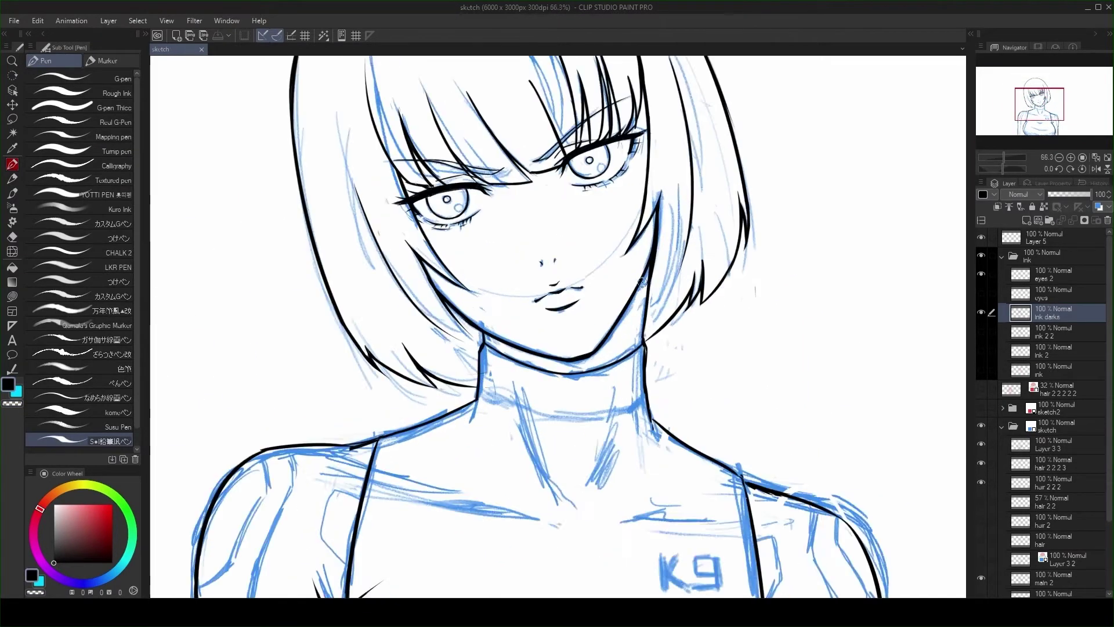
{"action": "left_click_drag", "start_coordinate": [453, 345], "coordinate": [650, 264]}
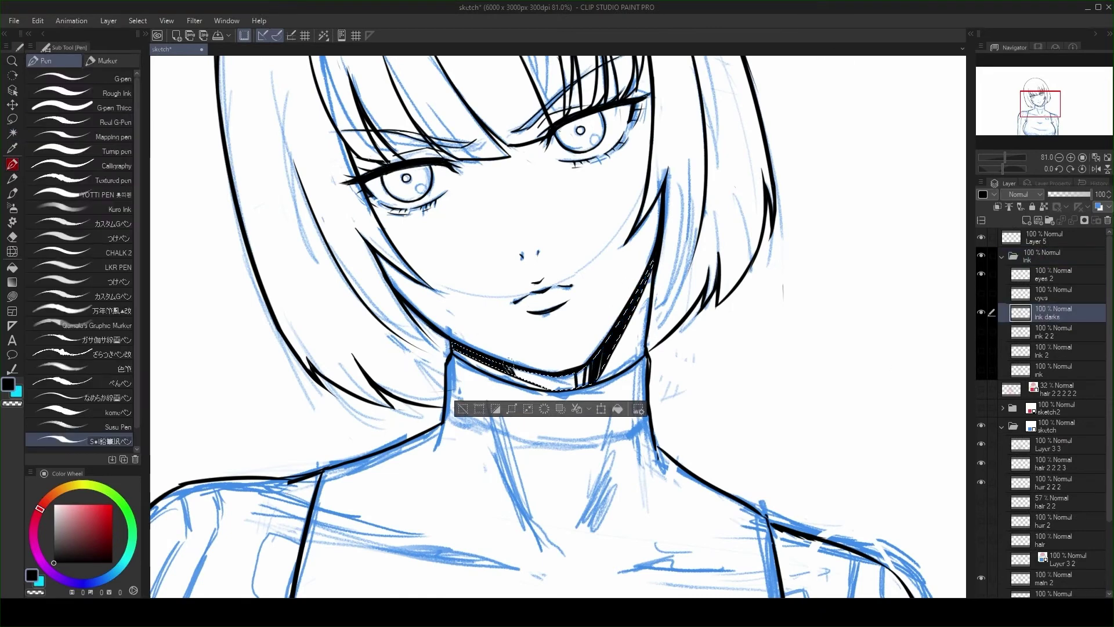
{"action": "key", "text": "ctrl+d"}
{"action": "scroll", "coordinate": [533, 323], "scroll_direction": "up", "scroll_amount": 1}
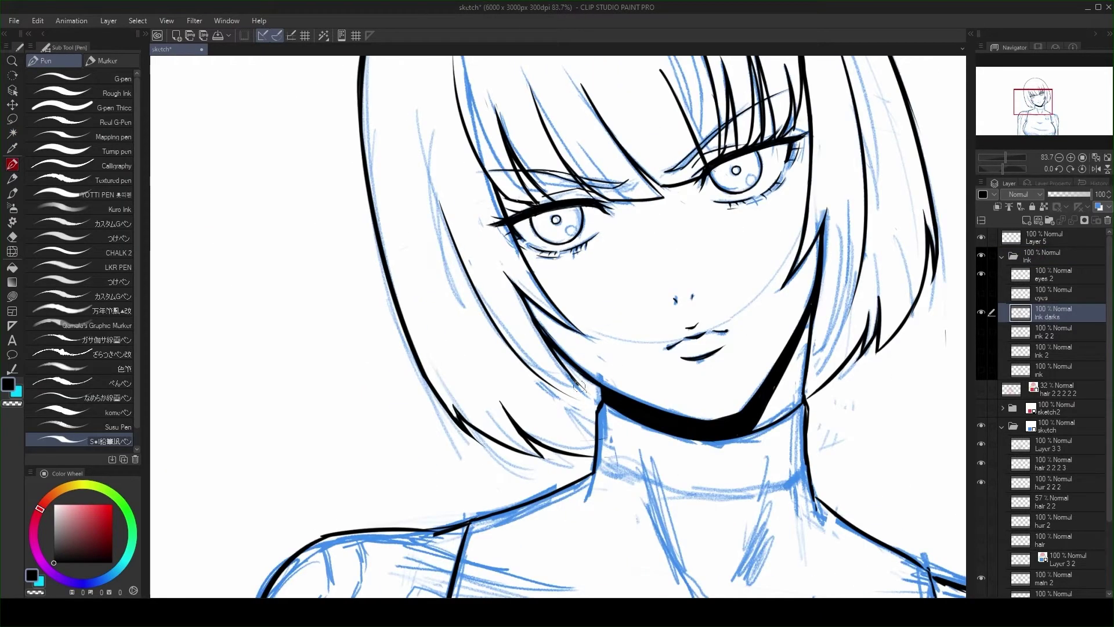
- Lasso the inner hair on the right-hand side of the neck and fill it with black on the ink darks layer
{"action": "scroll", "coordinate": [530, 382], "scroll_direction": "down", "scroll_amount": 2}
{"action": "scroll", "coordinate": [656, 336], "scroll_direction": "up", "scroll_amount": 3}
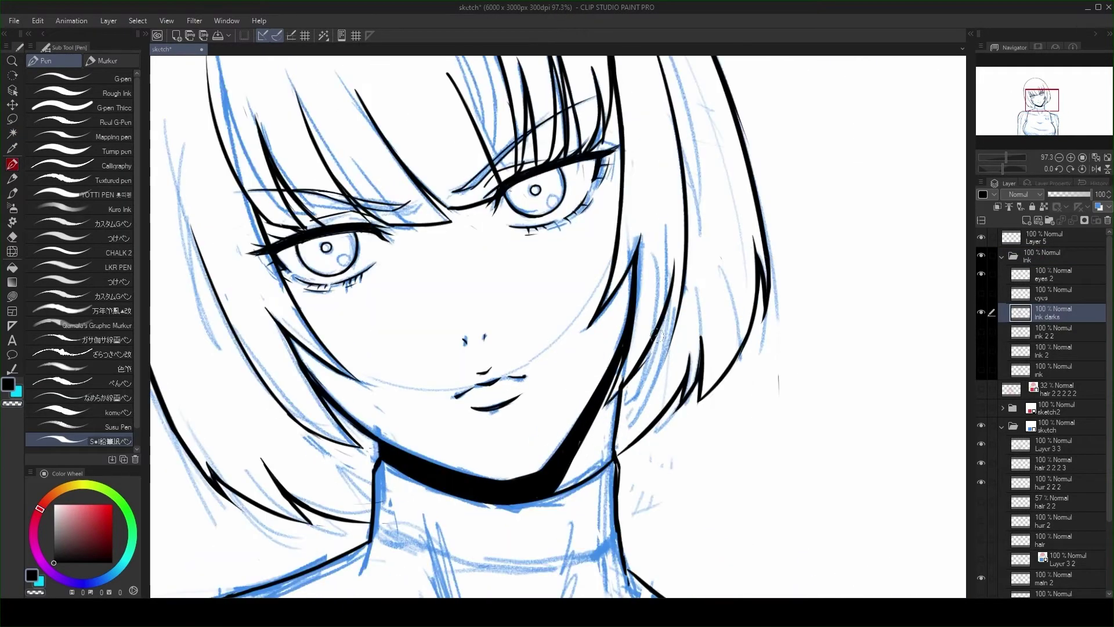
{"action": "key", "text": "m"}
{"action": "left_click_drag", "start_coordinate": [683, 304], "coordinate": [693, 365]}
{"action": "key", "text": "p"}
{"action": "left_click_drag", "start_coordinate": [644, 290], "coordinate": [685, 418]}
{"action": "key", "text": "ctrl+d"}
{"action": "scroll", "coordinate": [516, 343], "scroll_direction": "down", "scroll_amount": 2}
{"action": "scroll", "coordinate": [444, 118], "scroll_direction": "down", "scroll_amount": 1}
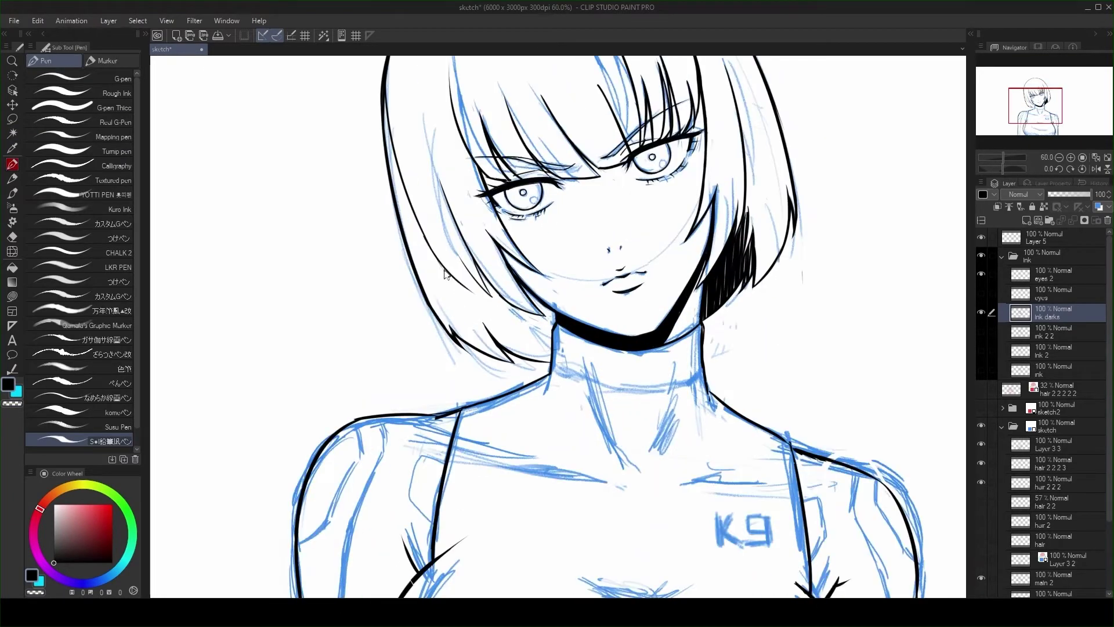
- Lasso the lower part of the left-hand hair and fill it with black strokes on the ink darks layer
{"action": "key", "text": "m"}
{"action": "left_click_drag", "start_coordinate": [386, 99], "coordinate": [547, 355]}
{"action": "key", "text": "p"}
{"action": "left_click_drag", "start_coordinate": [480, 253], "coordinate": [406, 174]}
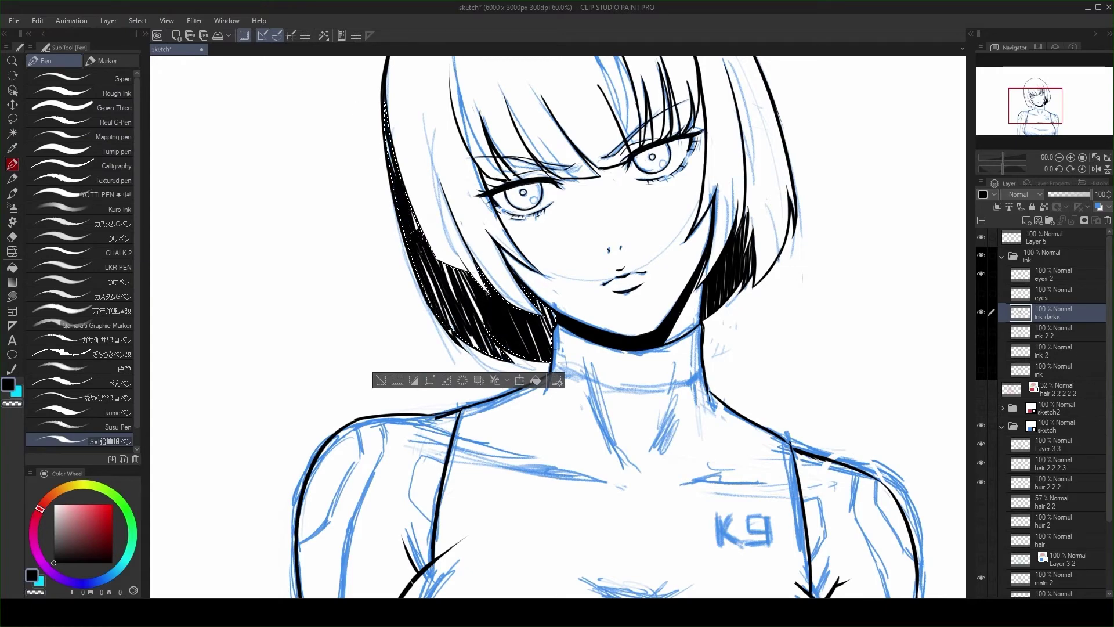
{"action": "left_click_drag", "start_coordinate": [429, 255], "coordinate": [458, 319]}
{"action": "key", "text": "ctrl+d"}
{"action": "mouse_move", "coordinate": [522, 290]}
{"action": "left_mouse_down"}
{"action": "mouse_move", "coordinate": [493, 314]}
{"action": "mouse_move", "coordinate": [522, 272]}
{"action": "left_mouse_up"}
{"action": "scroll", "coordinate": [522, 273], "scroll_direction": "up", "scroll_amount": 3}
{"action": "left_click_drag", "start_coordinate": [507, 229], "coordinate": [597, 224]}
{"action": "mouse_move", "coordinate": [598, 227]}
{"action": "left_mouse_down"}
{"action": "mouse_move", "coordinate": [515, 364]}
{"action": "mouse_move", "coordinate": [575, 304]}
{"action": "mouse_move", "coordinate": [680, 263]}
{"action": "left_mouse_up"}
{"action": "scroll", "coordinate": [658, 301], "scroll_direction": "down", "scroll_amount": 8}
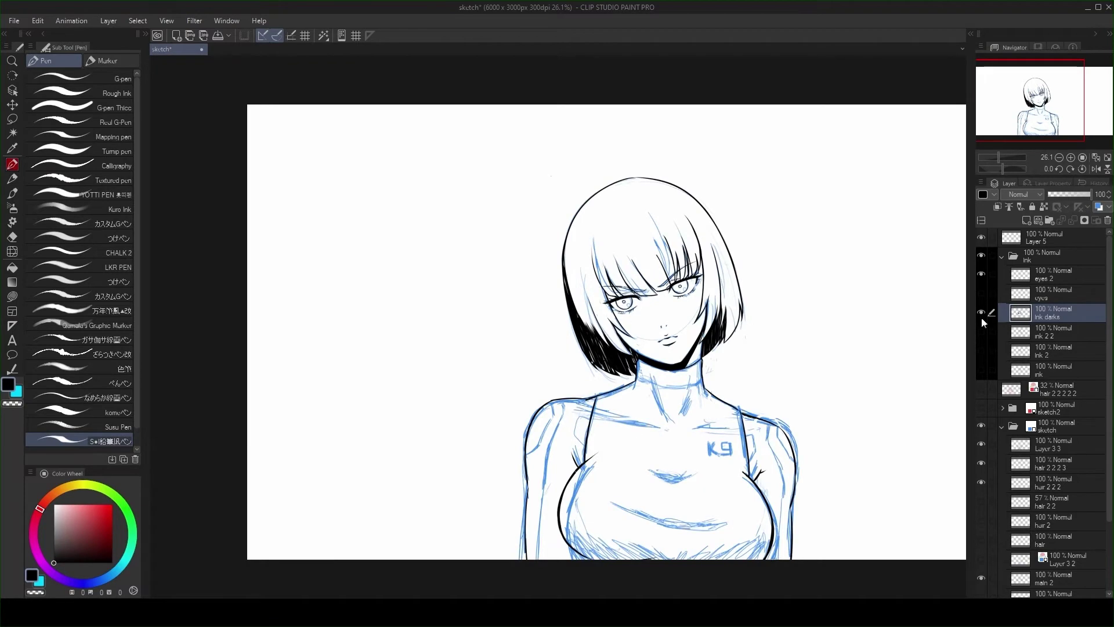
- Merge copies of the ink layers into a single line-art layer and hide the separate originals
{"action": "left_click", "coordinate": [993, 326]}
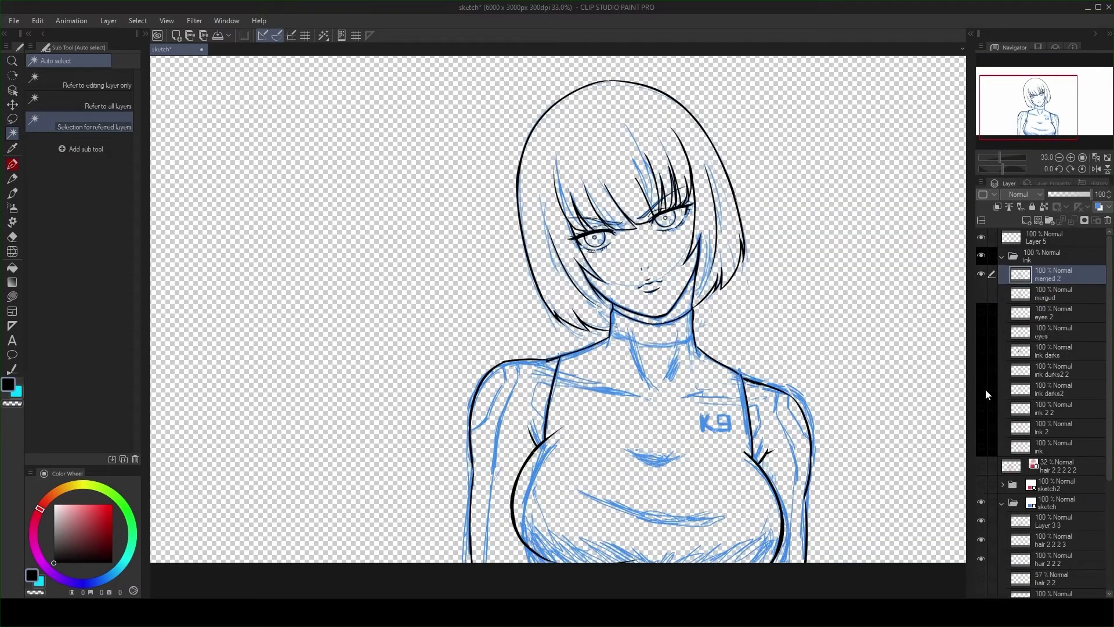
{"action": "left_click", "coordinate": [980, 463]}
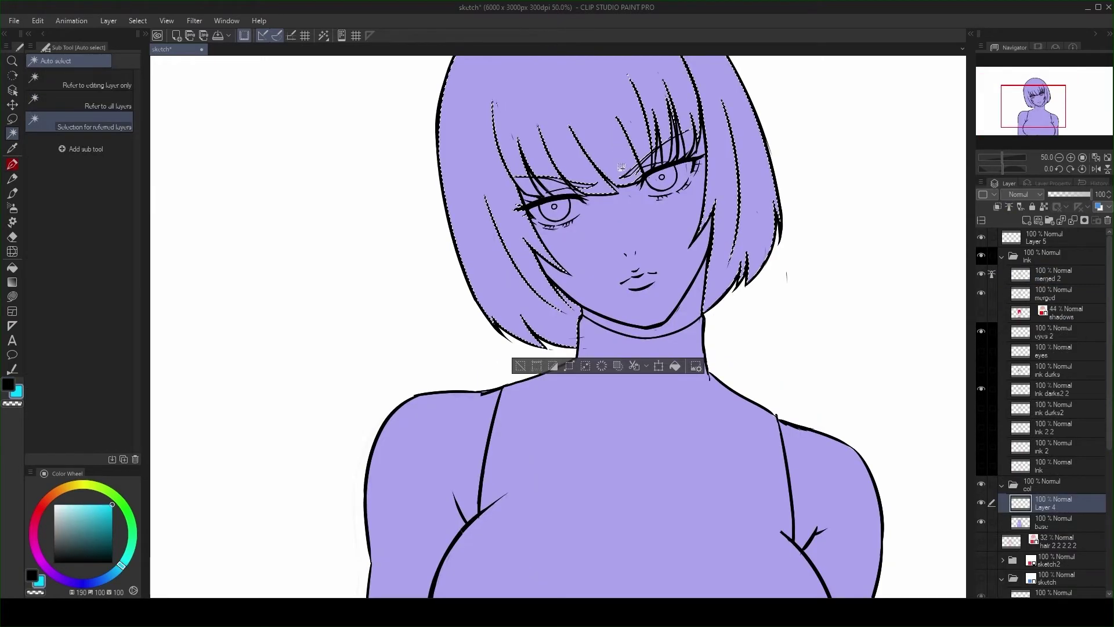
- Refine the hair selection around the fringe and face with the Lasso on Layer 4
{"action": "scroll", "coordinate": [640, 182], "scroll_direction": "up", "scroll_amount": 2}
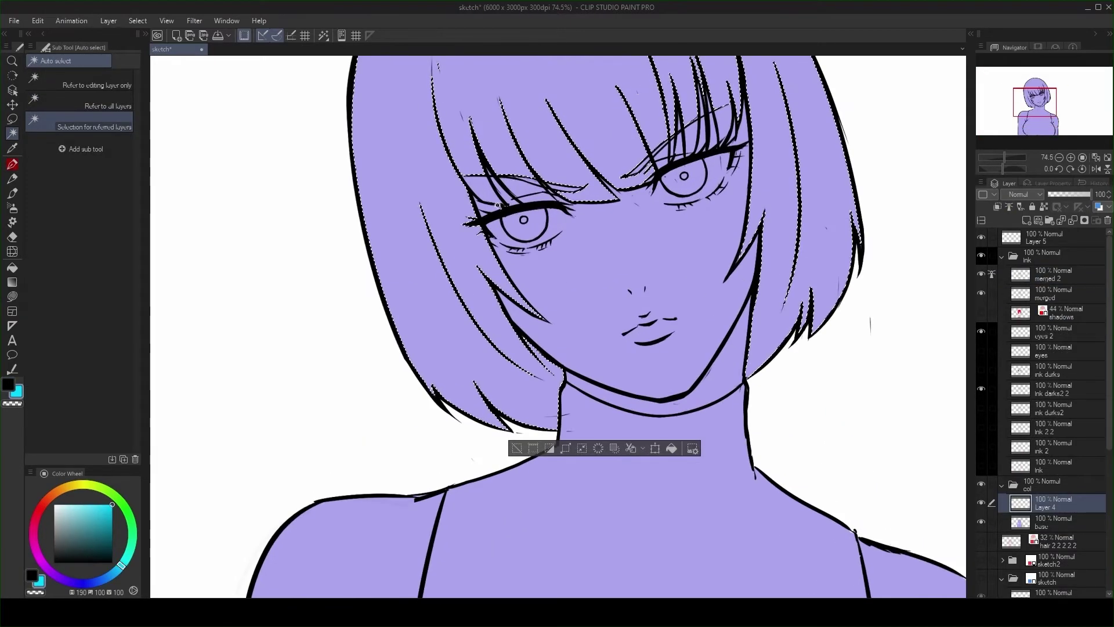
{"action": "key", "text": "m"}
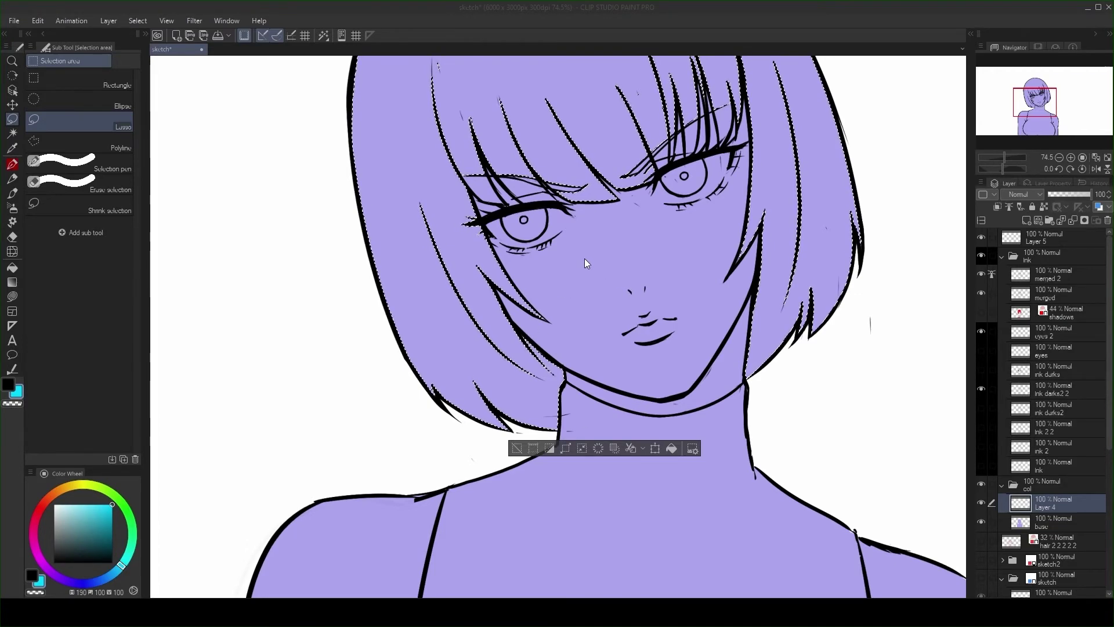
{"action": "left_click", "coordinate": [614, 261]}
{"action": "scroll", "coordinate": [614, 260], "scroll_direction": "up", "scroll_amount": 2}
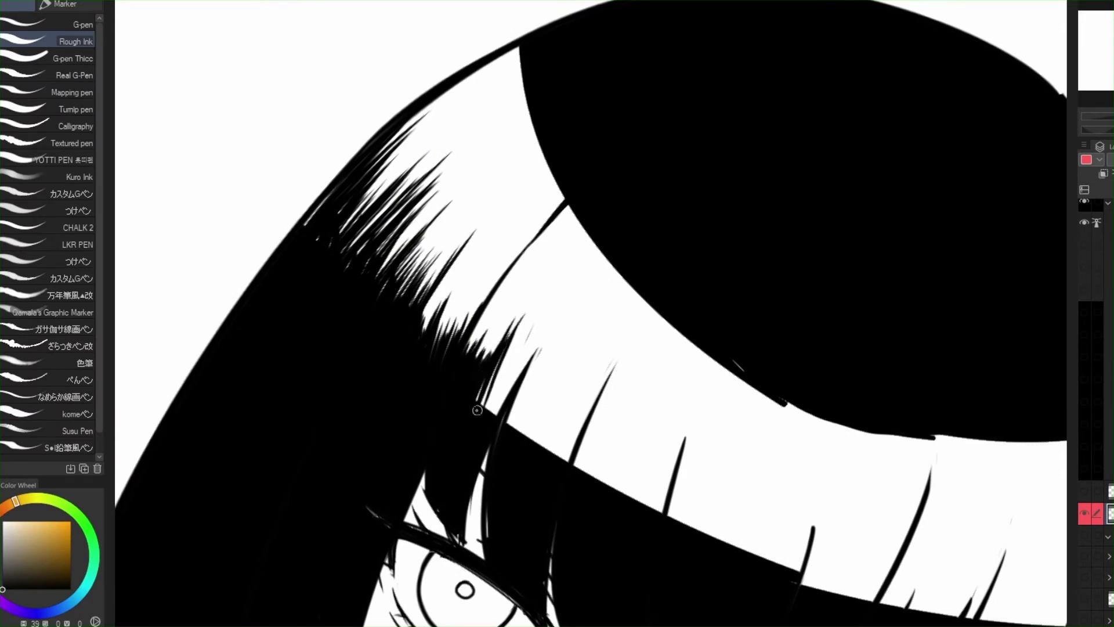
- Feather the lower edge of the white hair highlight with short black Rough Ink strokes on the left-hand side
{"action": "left_click_drag", "start_coordinate": [493, 424], "coordinate": [514, 394]}
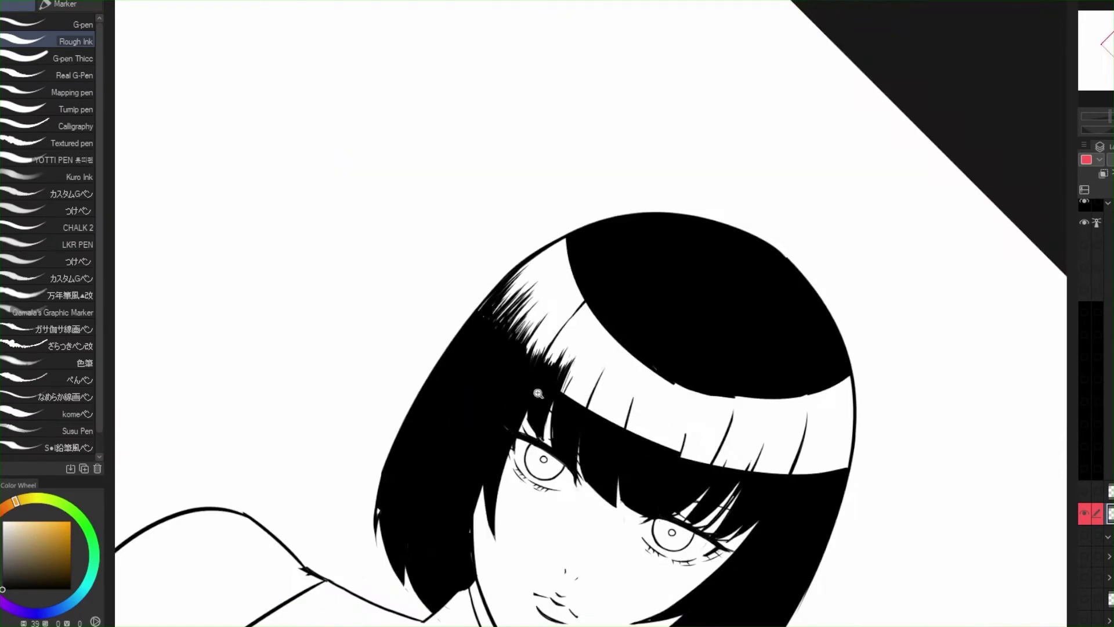
{"action": "mouse_move", "coordinate": [480, 246]}
{"action": "left_mouse_down"}
{"action": "mouse_move", "coordinate": [465, 224]}
{"action": "mouse_move", "coordinate": [498, 230]}
{"action": "left_mouse_up"}
{"action": "scroll", "coordinate": [484, 246], "scroll_direction": "down", "scroll_amount": 5}
{"action": "scroll", "coordinate": [705, 272], "scroll_direction": "up", "scroll_amount": 5}
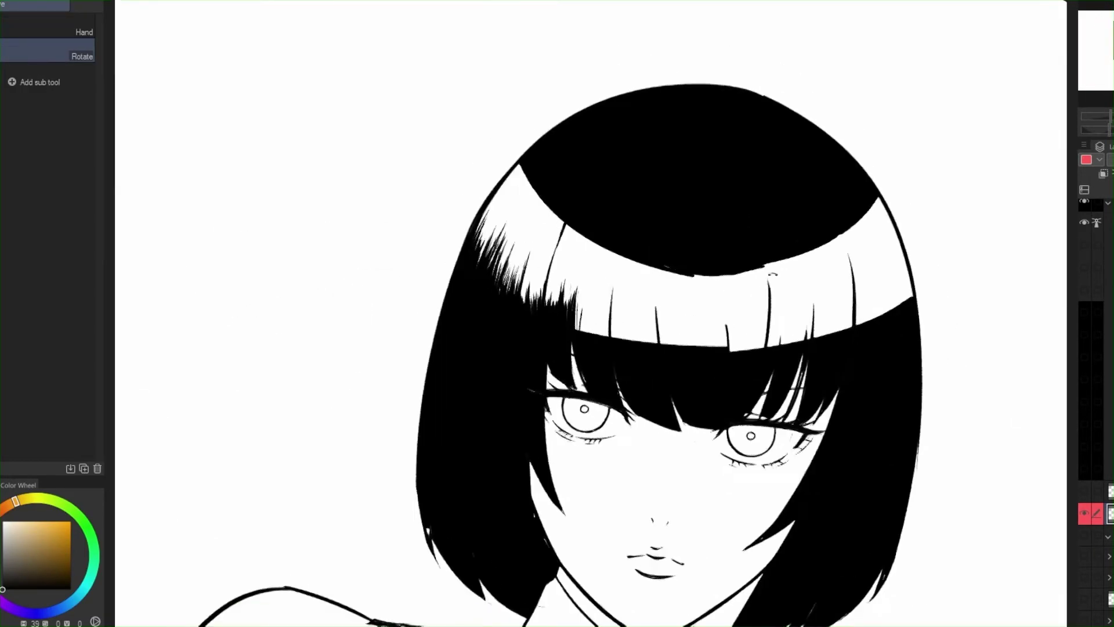
{"action": "mouse_move", "coordinate": [638, 325]}
{"action": "left_mouse_down"}
{"action": "mouse_move", "coordinate": [705, 272]}
{"action": "mouse_move", "coordinate": [609, 221]}
{"action": "left_mouse_up"}
- Erase the halftone shadow from the eyes with the Hard eraser
{"action": "scroll", "coordinate": [582, 244], "scroll_direction": "up", "scroll_amount": 4}
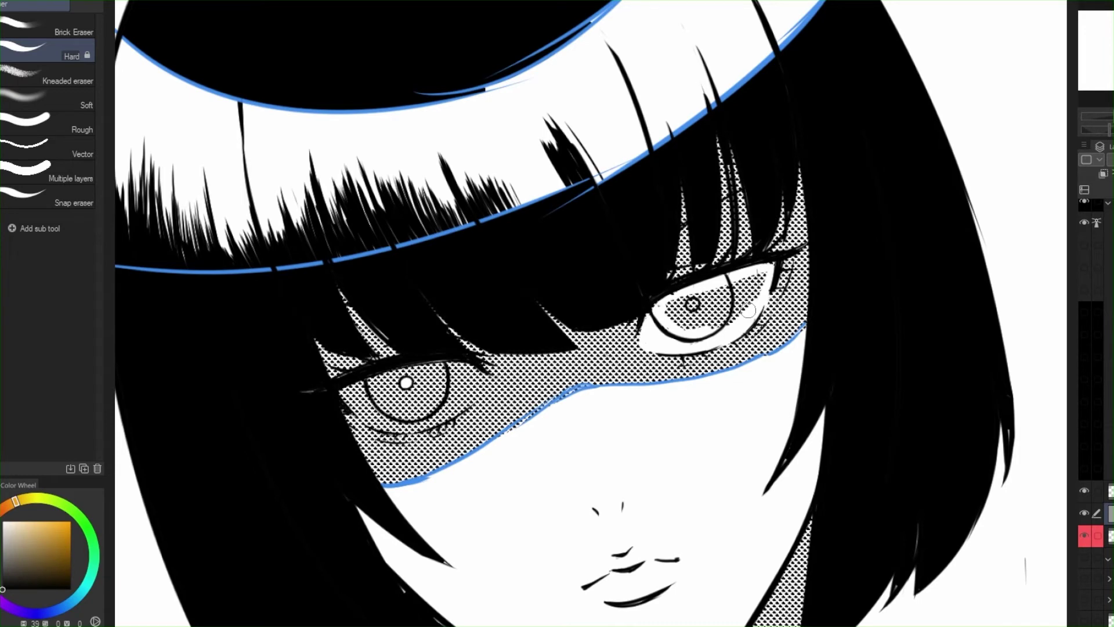
{"action": "left_click_drag", "start_coordinate": [378, 422], "coordinate": [520, 382]}
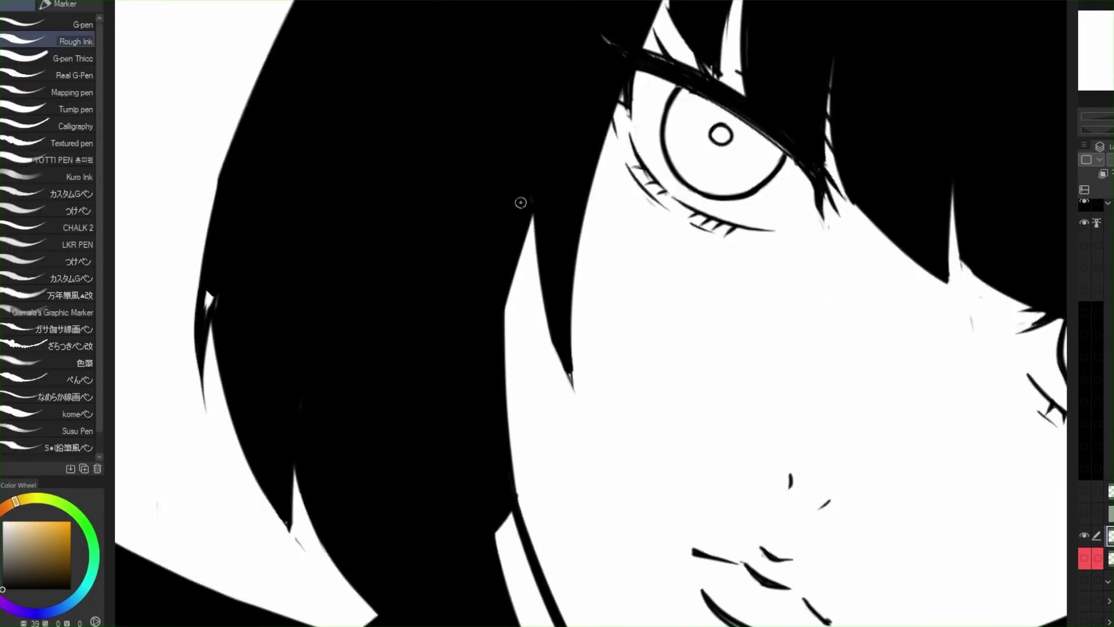
- Tidy the black fringe edge between the eyes with Rough Ink strokes
{"action": "scroll", "coordinate": [487, 319], "scroll_direction": "down", "scroll_amount": 5}
{"action": "scroll", "coordinate": [576, 378], "scroll_direction": "up", "scroll_amount": 6}
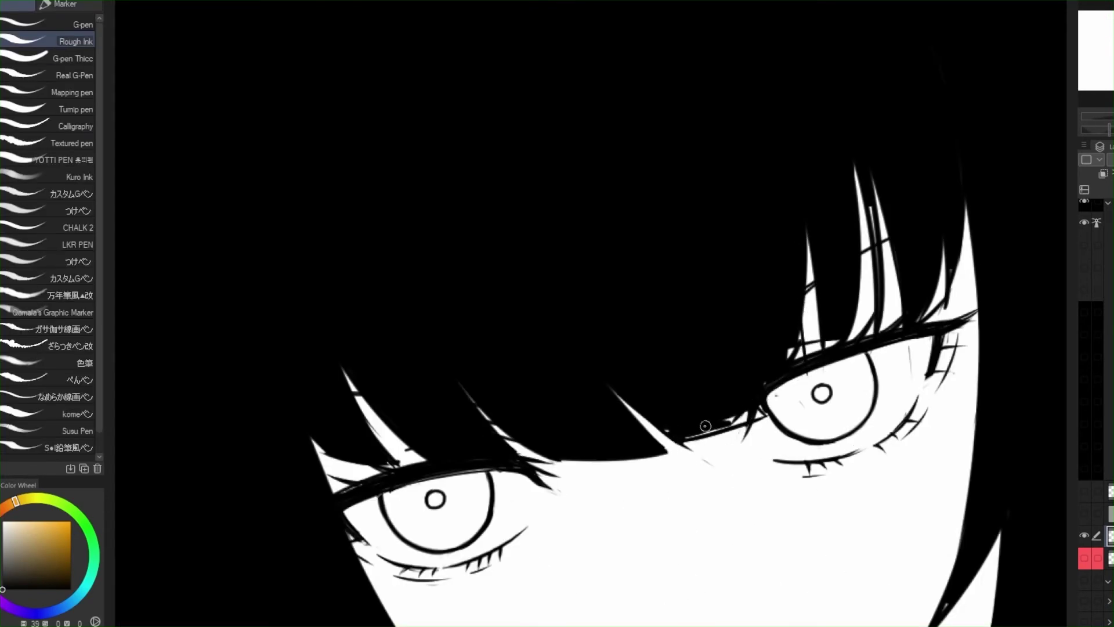
{"action": "scroll", "coordinate": [705, 426], "scroll_direction": "down", "scroll_amount": 5}
{"action": "scroll", "coordinate": [705, 425], "scroll_direction": "up", "scroll_amount": 3}
{"action": "scroll", "coordinate": [667, 367], "scroll_direction": "down", "scroll_amount": 3}
{"action": "scroll", "coordinate": [667, 368], "scroll_direction": "up", "scroll_amount": 5}
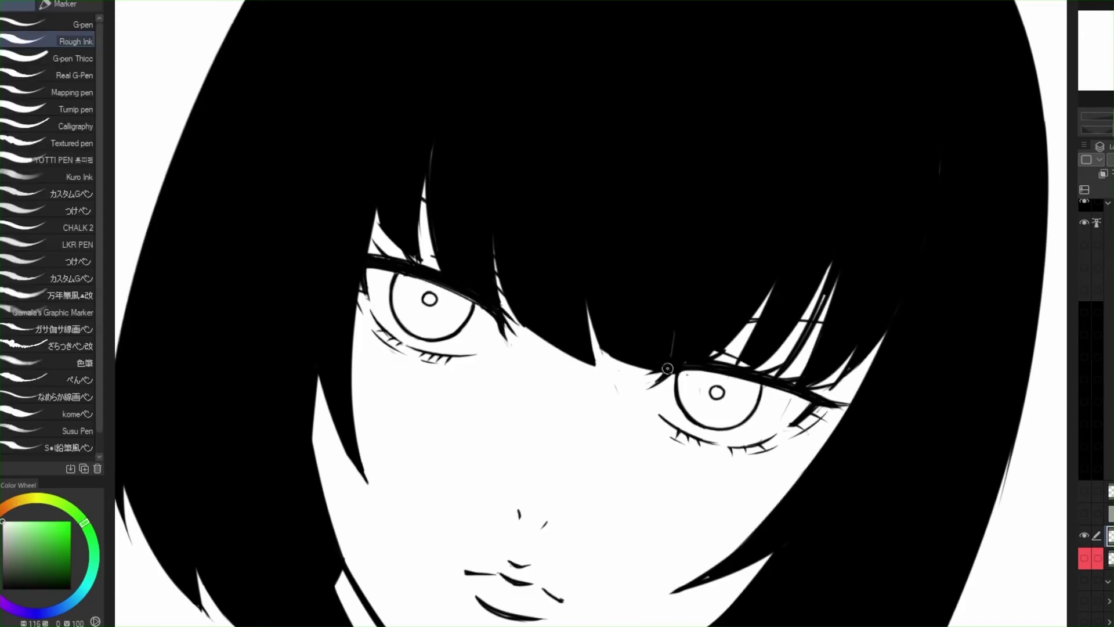
- Open a thin white gap in the fringe beside the right-hand eye and thicken the black strands above that eye
{"action": "scroll", "coordinate": [599, 320], "scroll_direction": "up", "scroll_amount": 3}
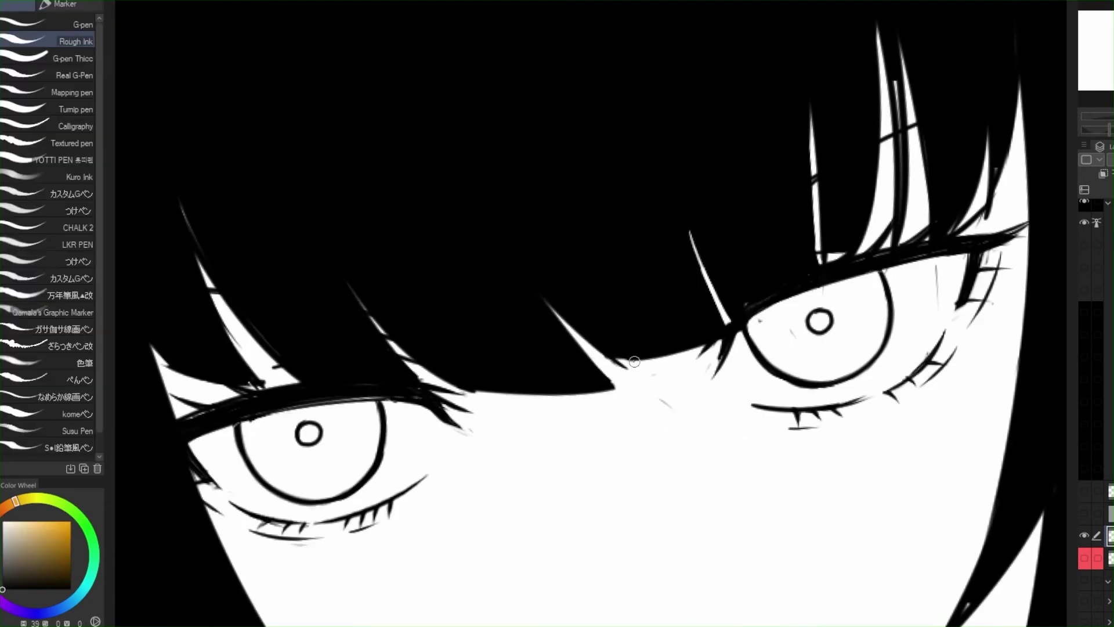
{"action": "scroll", "coordinate": [645, 361], "scroll_direction": "up", "scroll_amount": 3}
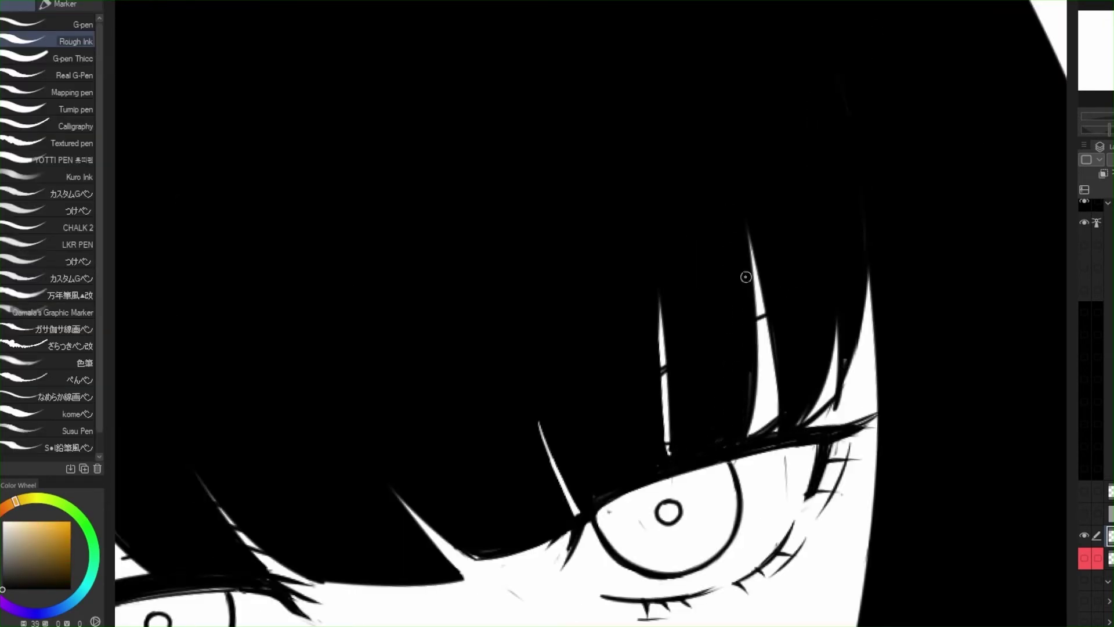
{"action": "scroll", "coordinate": [745, 276], "scroll_direction": "down", "scroll_amount": 3}
{"action": "scroll", "coordinate": [815, 416], "scroll_direction": "down", "scroll_amount": 5}
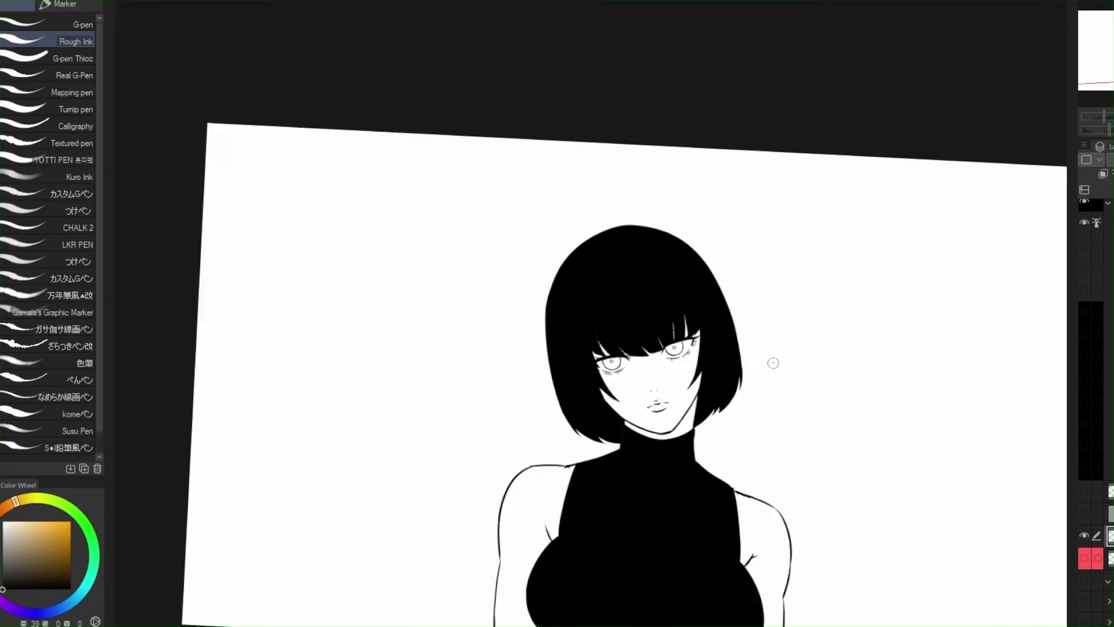
- Lasso-fill halftone shadows beside the nose, under the lower lip and along the jaw, and save the drawing
{"action": "scroll", "coordinate": [771, 365], "scroll_direction": "up", "scroll_amount": 5}
{"action": "scroll", "coordinate": [487, 505], "scroll_direction": "down", "scroll_amount": 3}
{"action": "key", "text": "u"}
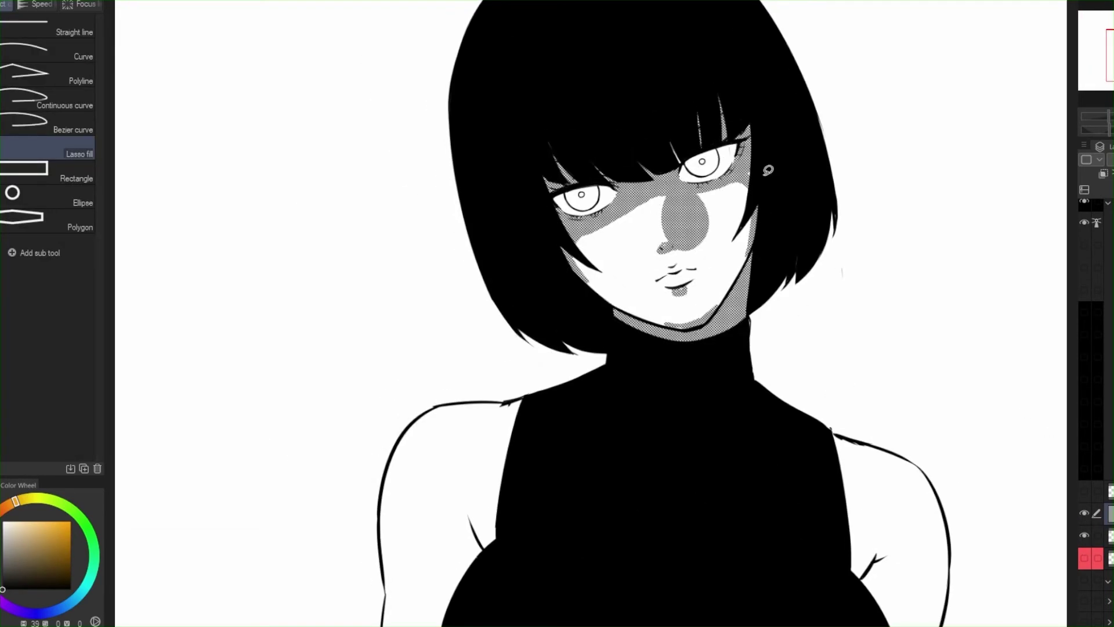
{"action": "left_click", "coordinate": [766, 169]}
{"action": "key", "text": "w"}
{"action": "scroll", "coordinate": [611, 609], "scroll_direction": "down", "scroll_amount": 3}
{"action": "key", "text": "ctrl+s"}
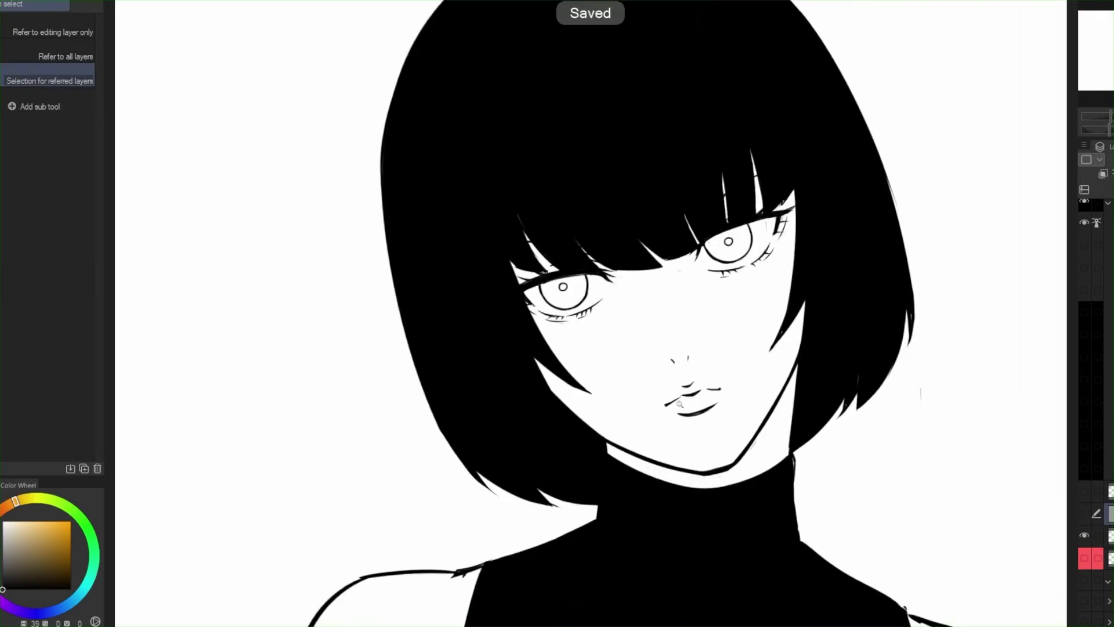
- Fill both irises with solid black and shade the lower eyelids, nose, lips and neck in grey
{"action": "scroll", "coordinate": [678, 261], "scroll_direction": "up", "scroll_amount": 6}
{"action": "key", "text": "p"}
{"action": "scroll", "coordinate": [677, 261], "scroll_direction": "down", "scroll_amount": 5}
{"action": "scroll", "coordinate": [406, 295], "scroll_direction": "up", "scroll_amount": 4}
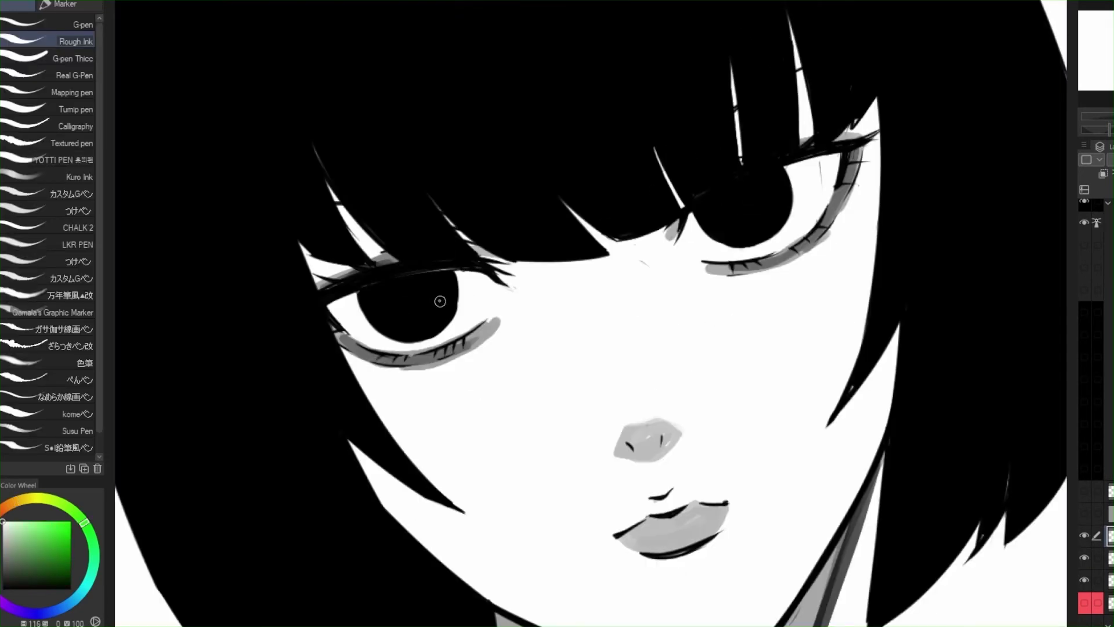
{"action": "scroll", "coordinate": [440, 301], "scroll_direction": "down", "scroll_amount": 4}
{"action": "scroll", "coordinate": [636, 283], "scroll_direction": "up", "scroll_amount": 4}
- Sample the light skin tone and paint small highlights on the eyes, nose and lips with Rough Ink
{"action": "left_click", "coordinate": [636, 284], "text": "alt"}
{"action": "scroll", "coordinate": [664, 362], "scroll_direction": "up", "scroll_amount": 2}
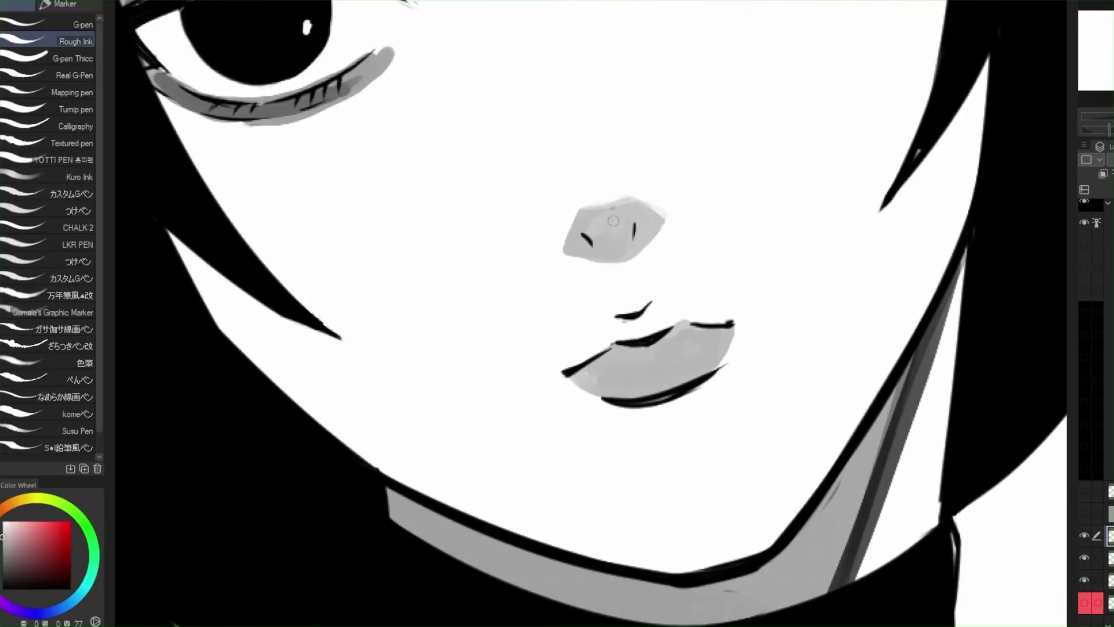
{"action": "left_click_drag", "start_coordinate": [613, 221], "coordinate": [625, 216]}
{"action": "scroll", "coordinate": [677, 323], "scroll_direction": "down", "scroll_amount": 2}
{"action": "left_click_drag", "start_coordinate": [667, 320], "coordinate": [694, 317]}
{"action": "scroll", "coordinate": [721, 367], "scroll_direction": "down", "scroll_amount": 5}
- Soften the grey shadow on the right-hand side of the neck with the Brick Eraser and save the drawing
{"action": "key", "text": "e"}
{"action": "left_click_drag", "start_coordinate": [732, 255], "coordinate": [738, 215]}
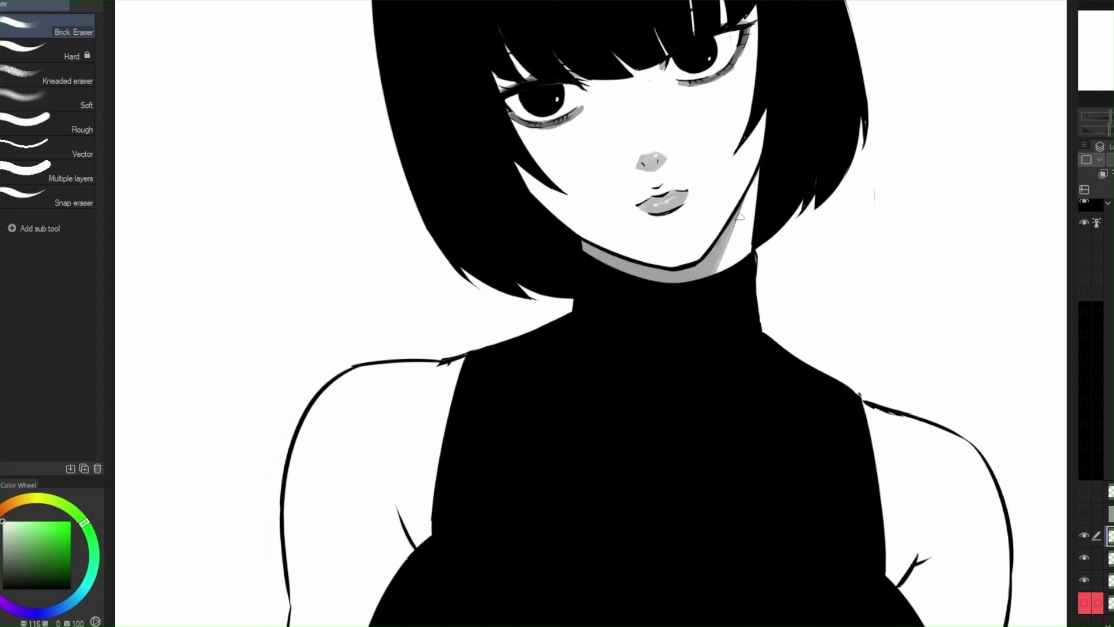
{"action": "key", "text": "ctrl+s"}
- Crop the canvas to a portrait format and fill the background around the figure with solid red
{"action": "scroll", "coordinate": [579, 405], "scroll_direction": "down", "scroll_amount": 3}
{"action": "key", "text": "w"}
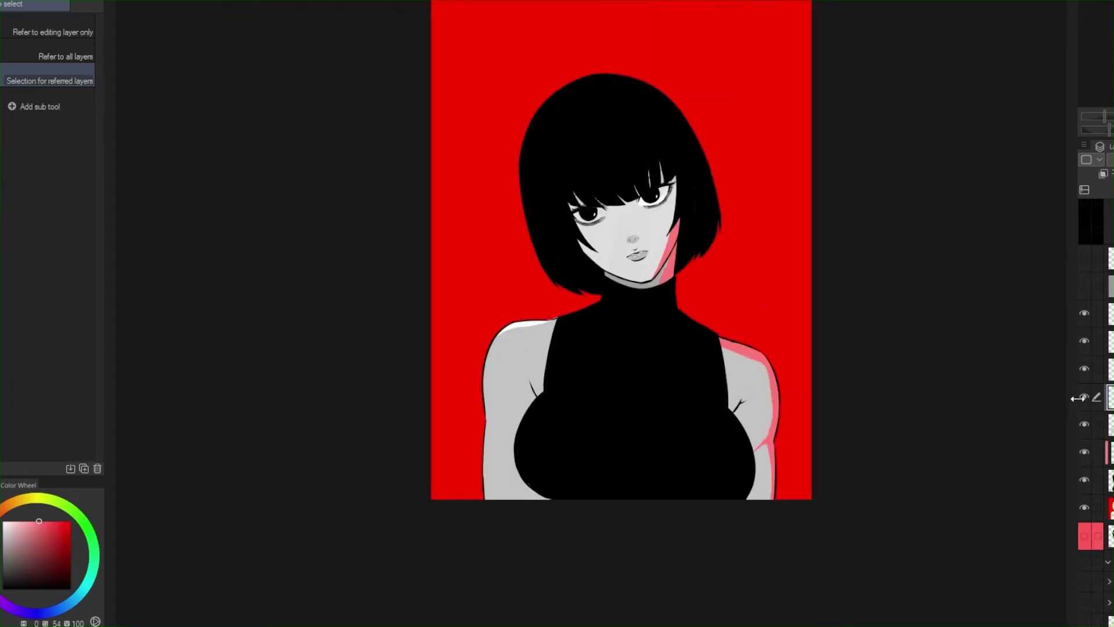
- Try white rim lighting over grey skin shading on the neck, shoulders and arms with the Flat marker
{"action": "key", "text": "p"}
{"action": "scroll", "coordinate": [644, 275], "scroll_direction": "up", "scroll_amount": 5}
{"action": "scroll", "coordinate": [758, 356], "scroll_direction": "down", "scroll_amount": 5}
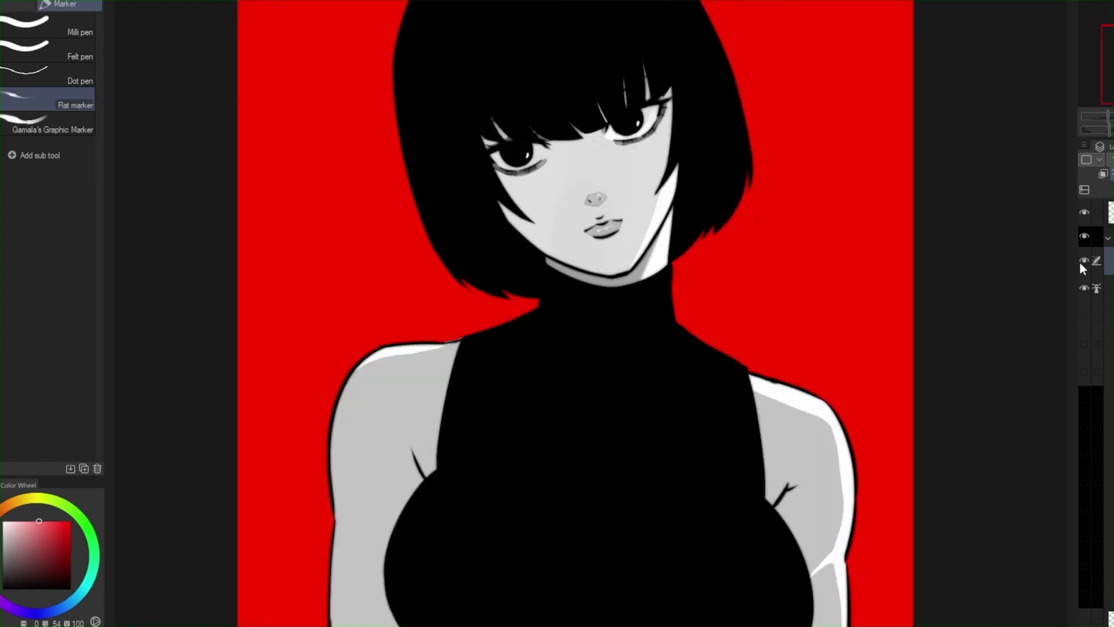
{"action": "scroll", "coordinate": [808, 323], "scroll_direction": "down", "scroll_amount": 2}
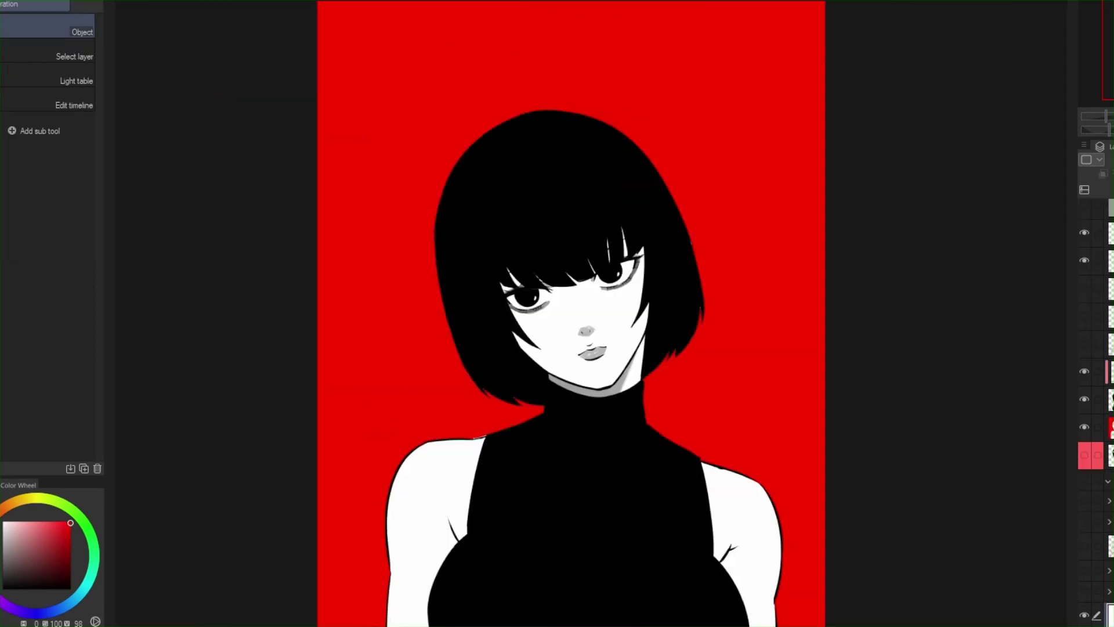
- Place the red italic Tahoma text "k9ot5o" on the chest below the collar, scaled down and darkened
{"action": "scroll", "coordinate": [598, 420], "scroll_direction": "up", "scroll_amount": 2}
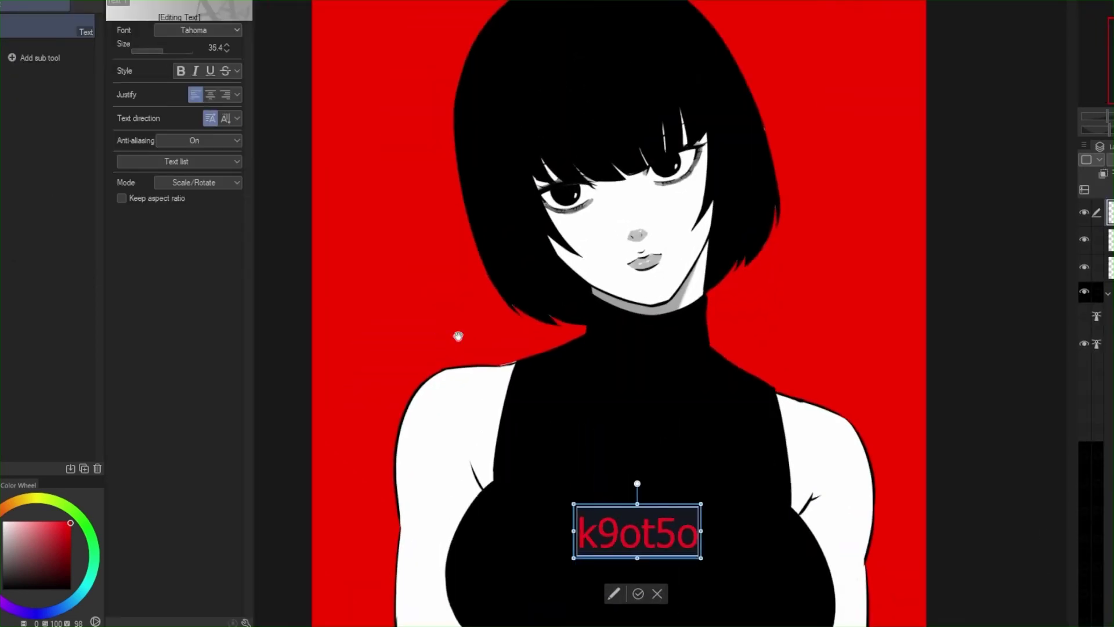
{"action": "left_click", "coordinate": [196, 70]}
{"action": "scroll", "coordinate": [650, 419], "scroll_direction": "down", "scroll_amount": 2}
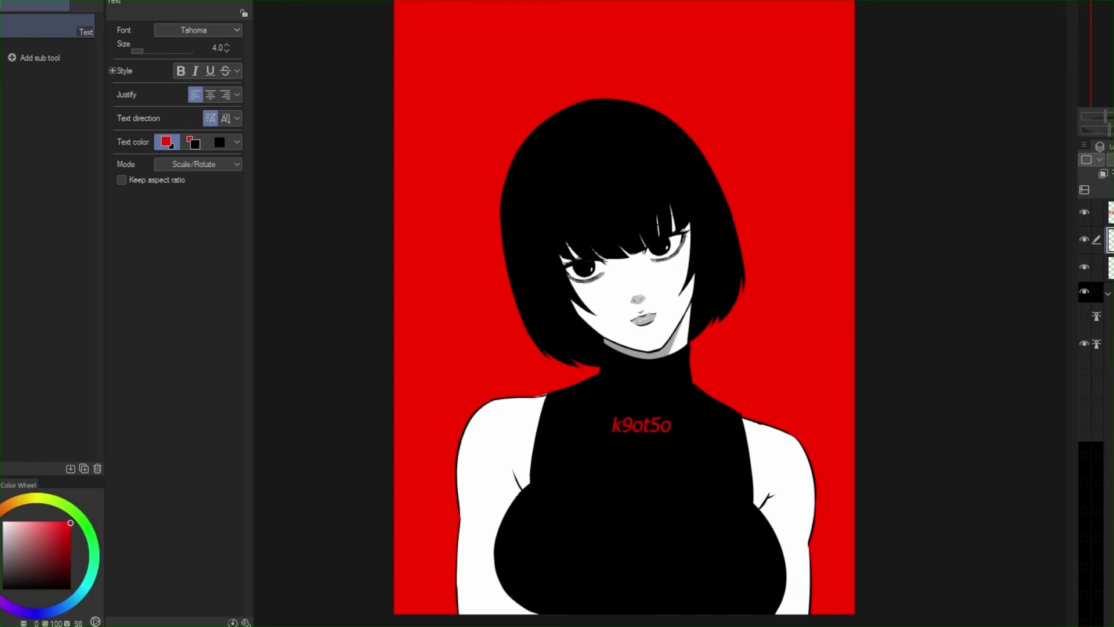
{"action": "scroll", "coordinate": [650, 419], "scroll_direction": "up", "scroll_amount": 1}
{"action": "scroll", "coordinate": [593, 410], "scroll_direction": "down", "scroll_amount": 2}
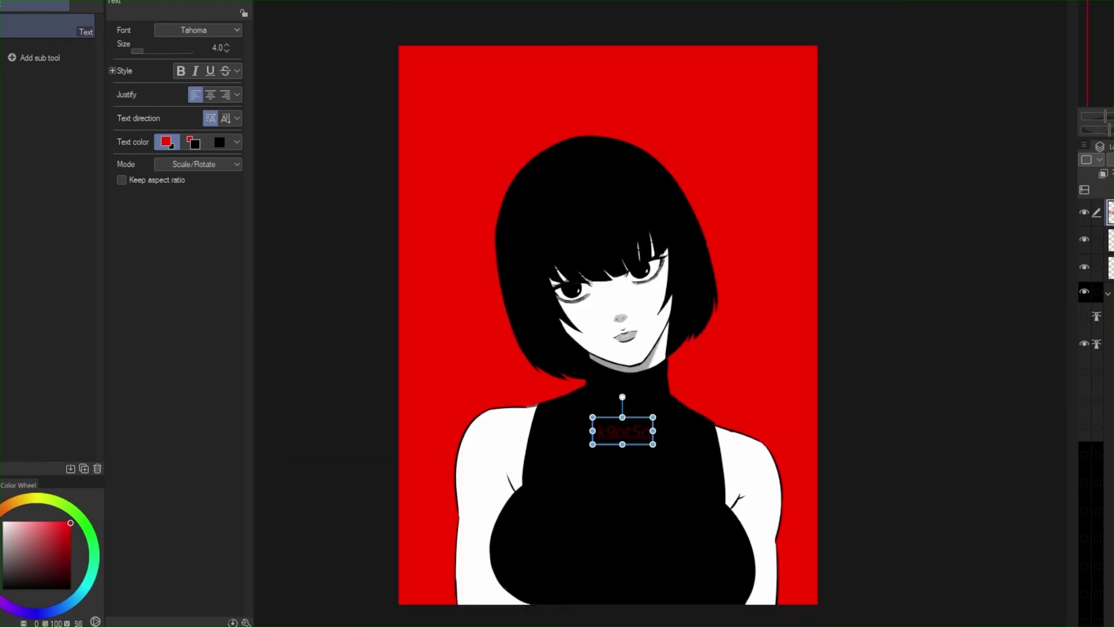
- Scale the artwork layers up to 117% with the aspect ratio kept, so the figure fills more of the canvas
{"action": "key", "text": "ctrl+t"}
{"action": "scroll", "coordinate": [710, 136], "scroll_direction": "down", "scroll_amount": 2}
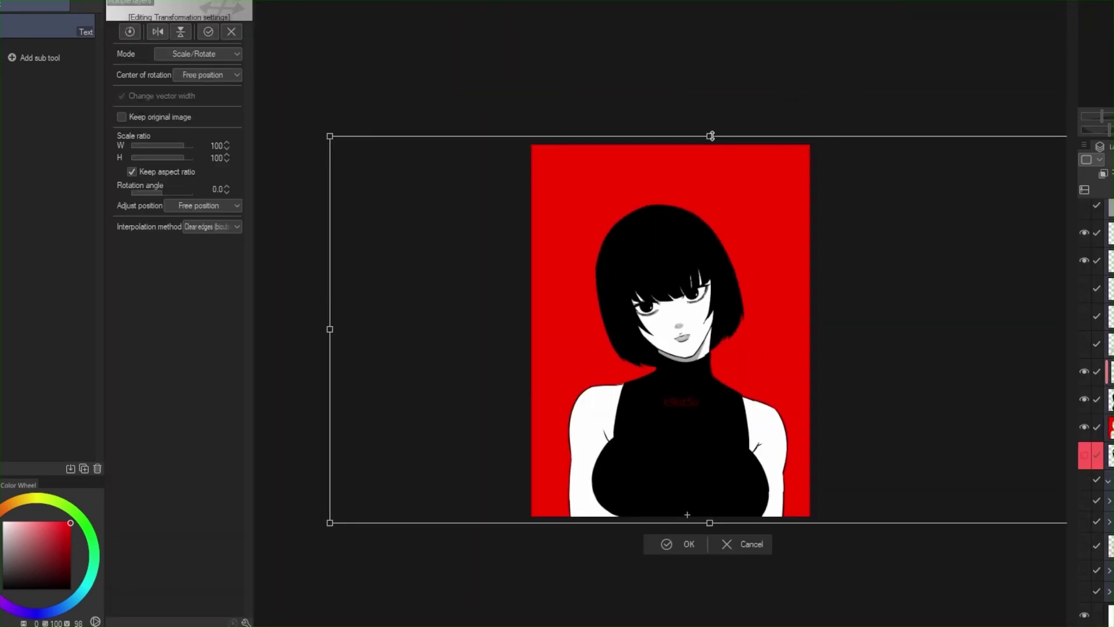
{"action": "left_click_drag", "start_coordinate": [710, 135], "coordinate": [709, 78]}
{"action": "scroll", "coordinate": [680, 190], "scroll_direction": "down", "scroll_amount": 2}
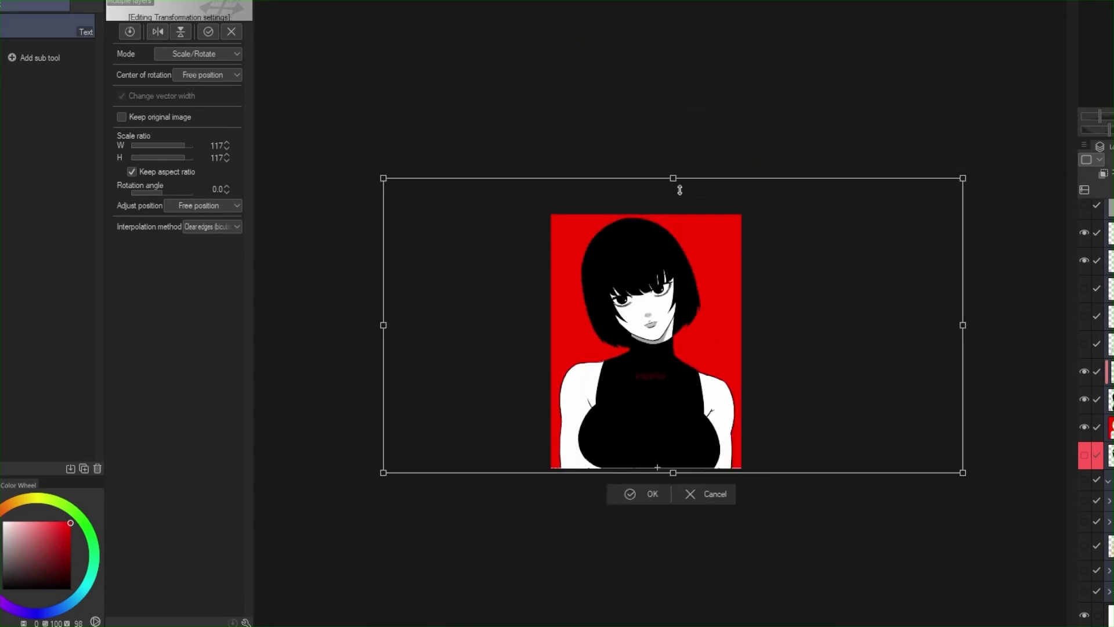
{"action": "key", "text": "Return"}
- Inspect the enlarged artwork with the interface hidden
{"action": "scroll", "coordinate": [689, 378], "scroll_direction": "up", "scroll_amount": 4}
{"action": "key", "text": "Tab"}
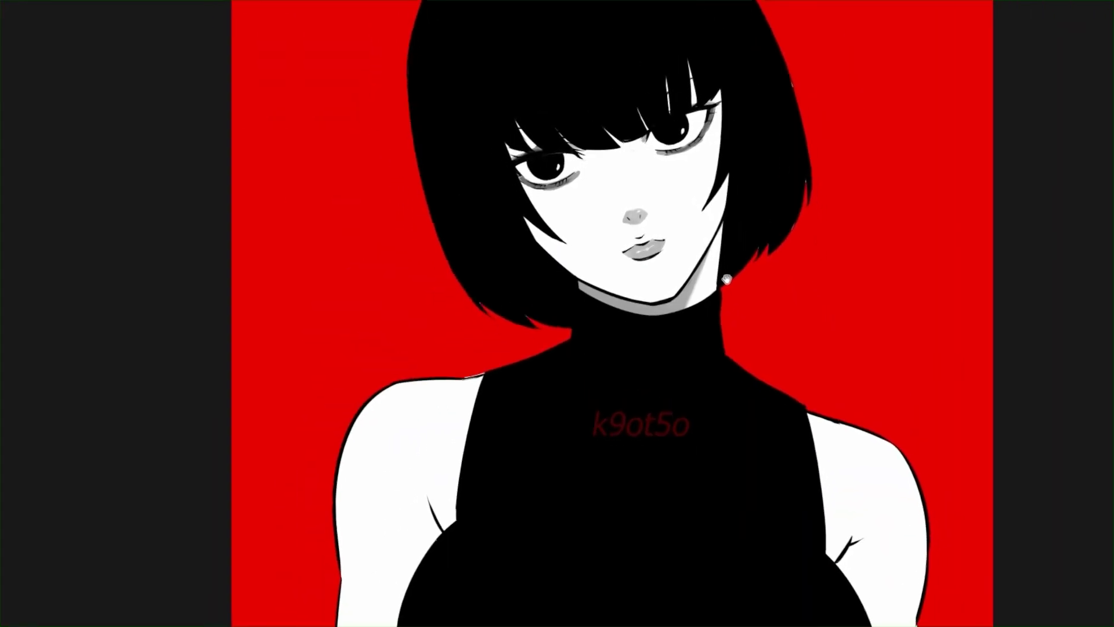
{"action": "scroll", "coordinate": [713, 378], "scroll_direction": "down", "scroll_amount": 1}
{"action": "scroll", "coordinate": [791, 351], "scroll_direction": "up", "scroll_amount": 1}
{"action": "scroll", "coordinate": [775, 601], "scroll_direction": "down", "scroll_amount": 1}
{"action": "key", "text": "Tab"}
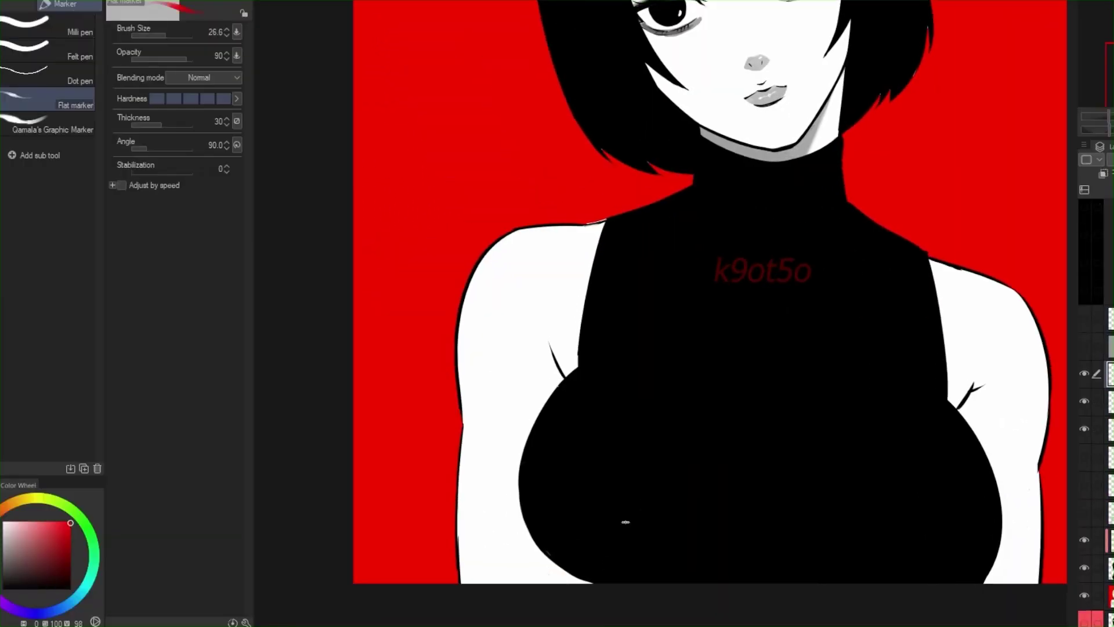
- Retouch the black contour of the top below the left-hand armpit with Rough Ink at size 17 and save
{"action": "key", "text": "p"}
{"action": "scroll", "coordinate": [625, 522], "scroll_direction": "up", "scroll_amount": 1}
{"action": "scroll", "coordinate": [539, 470], "scroll_direction": "down", "scroll_amount": 2}
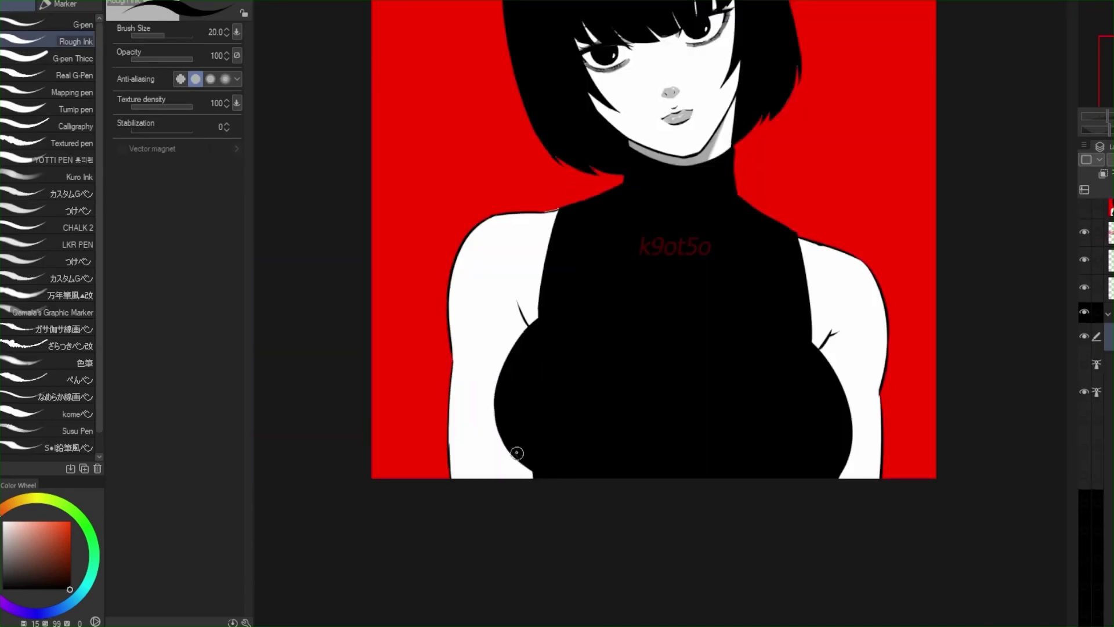
{"action": "scroll", "coordinate": [517, 453], "scroll_direction": "up", "scroll_amount": 3}
{"action": "key", "text": "bracketleft"}
{"action": "scroll", "coordinate": [522, 406], "scroll_direction": "down", "scroll_amount": 2}
{"action": "scroll", "coordinate": [551, 377], "scroll_direction": "up", "scroll_amount": 2}
{"action": "left_click_drag", "start_coordinate": [585, 355], "coordinate": [556, 401]}
{"action": "scroll", "coordinate": [605, 324], "scroll_direction": "down", "scroll_amount": 2}
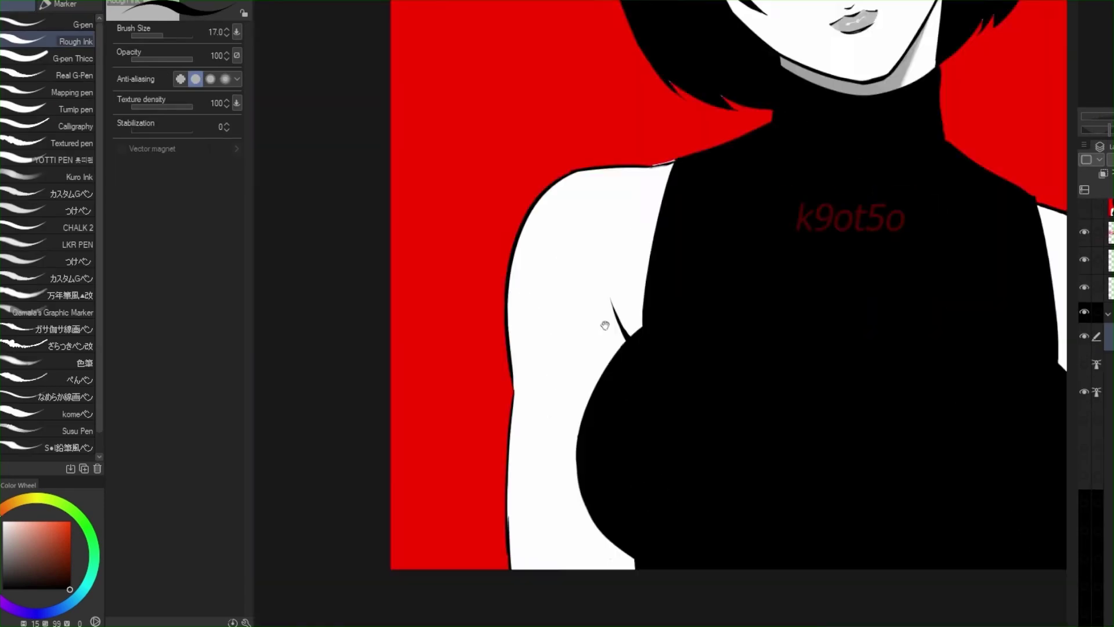
{"action": "scroll", "coordinate": [604, 325], "scroll_direction": "up", "scroll_amount": 2}
{"action": "key", "text": "ctrl+s"}
- Sample the background red and cover the stray white gap where the left-hand shoulder meets the top
{"action": "left_click", "coordinate": [659, 362], "text": "alt"}
{"action": "scroll", "coordinate": [659, 363], "scroll_direction": "down", "scroll_amount": 3}
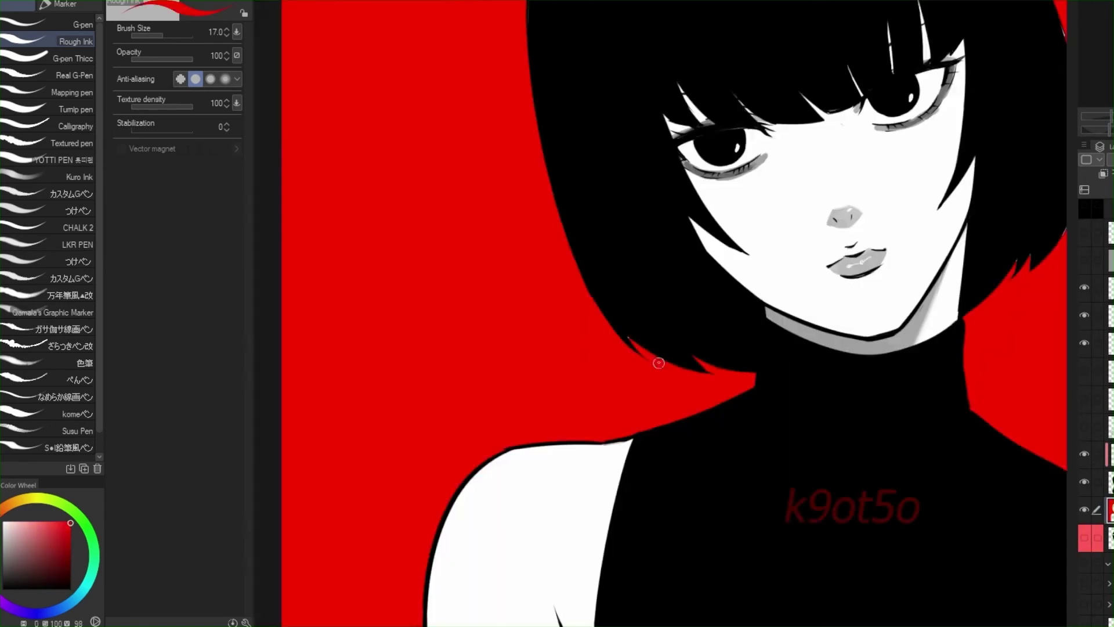
{"action": "key", "text": "u"}
{"action": "scroll", "coordinate": [778, 238], "scroll_direction": "down", "scroll_amount": 2}
{"action": "scroll", "coordinate": [311, 416], "scroll_direction": "up", "scroll_amount": 4}
{"action": "scroll", "coordinate": [698, 122], "scroll_direction": "down", "scroll_amount": 2}
{"action": "scroll", "coordinate": [695, 500], "scroll_direction": "down", "scroll_amount": 3}
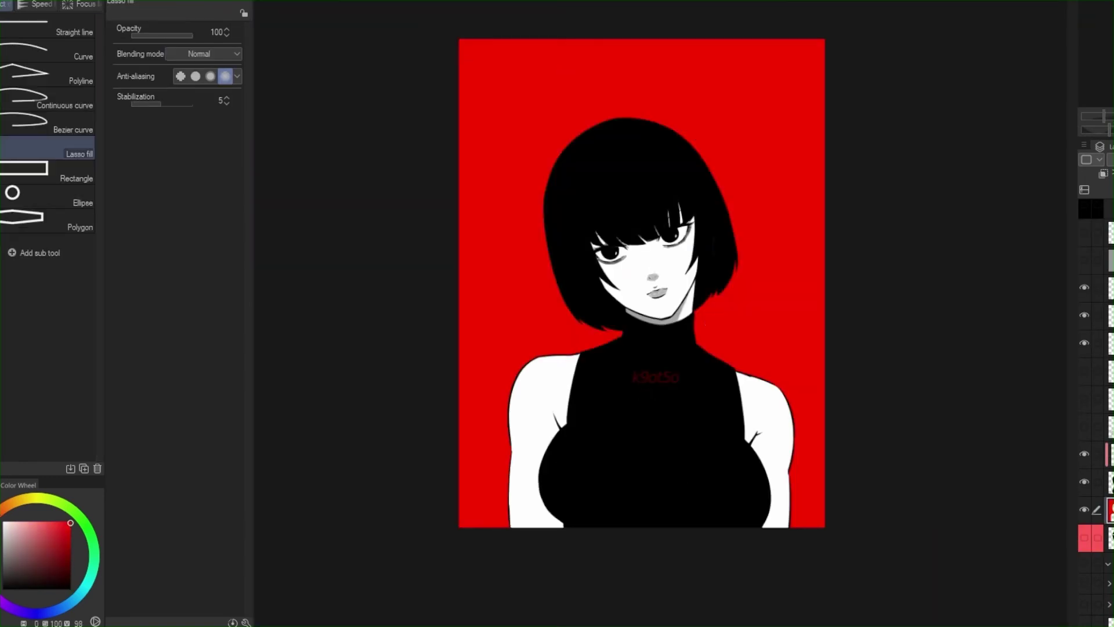